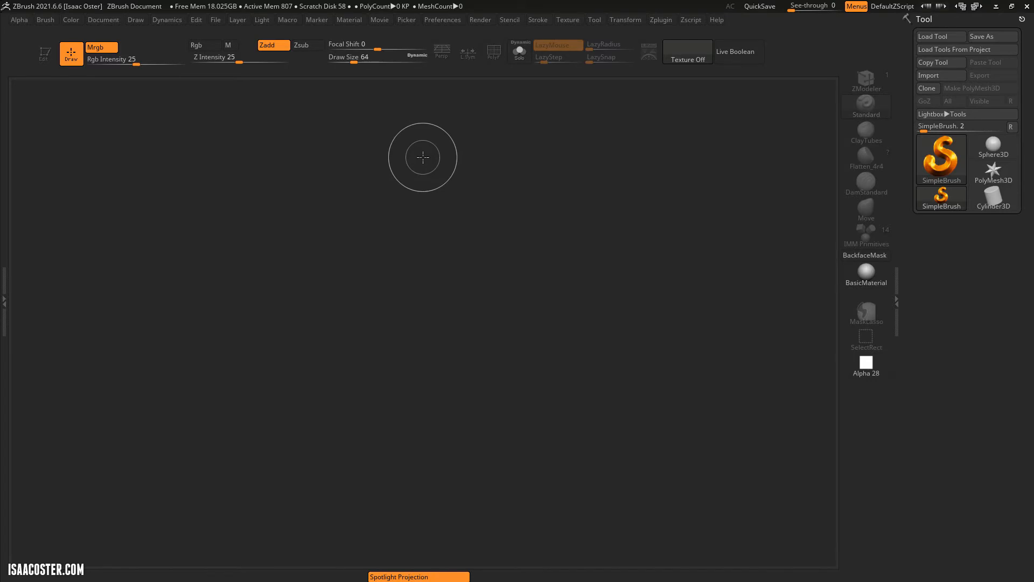
Step: Examine the LightBox preferences and toggle LightBox open and closed
left_click(442, 20)
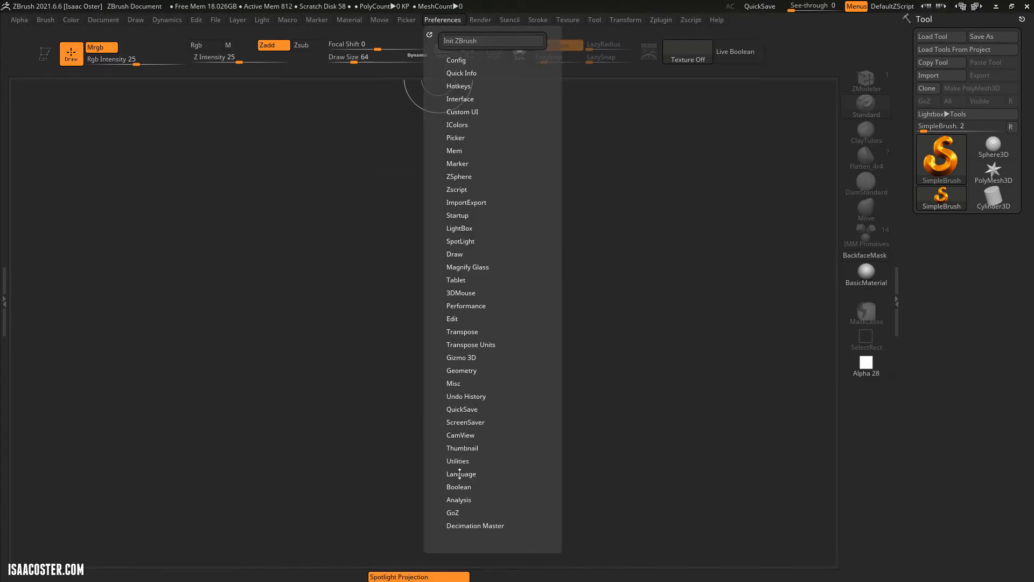
left_click(460, 227)
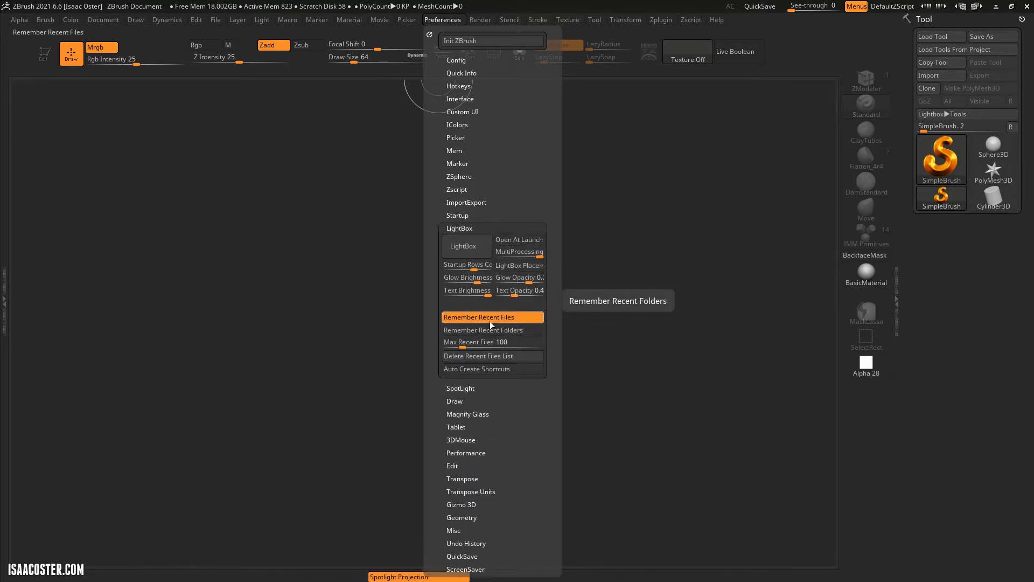
key("comma")
key("comma")
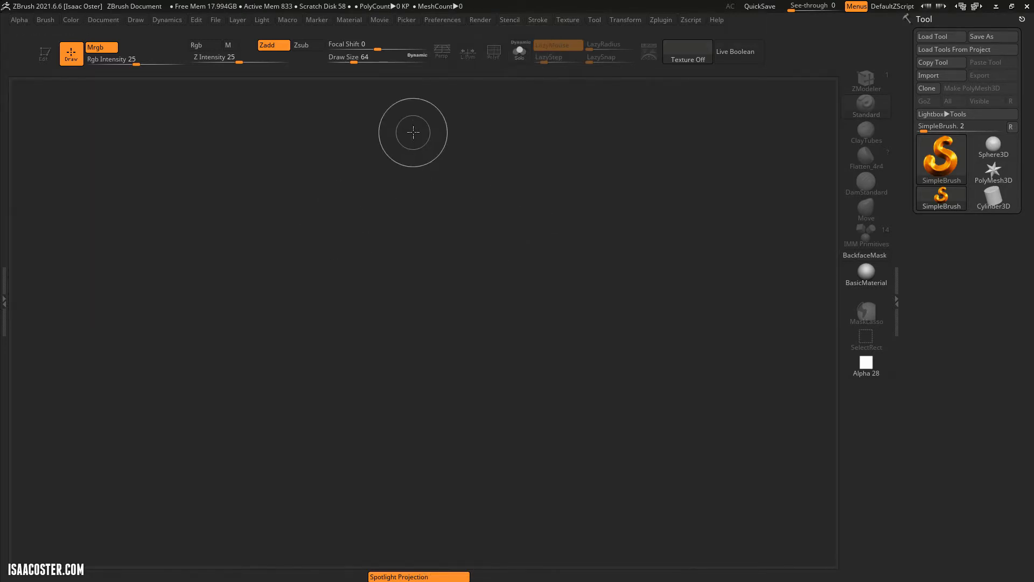
left_click(439, 20)
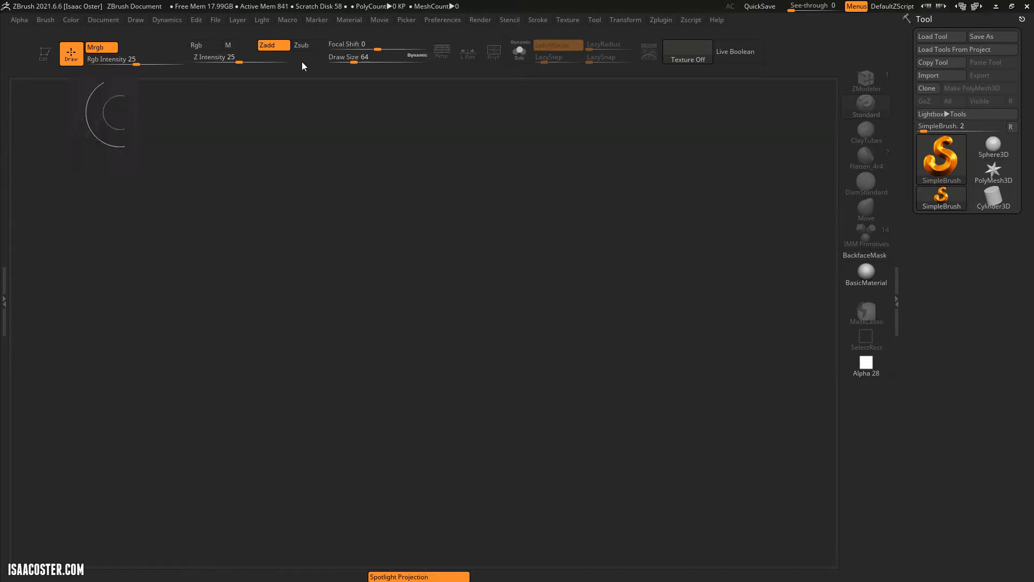
left_click(427, 18)
left_click(457, 227)
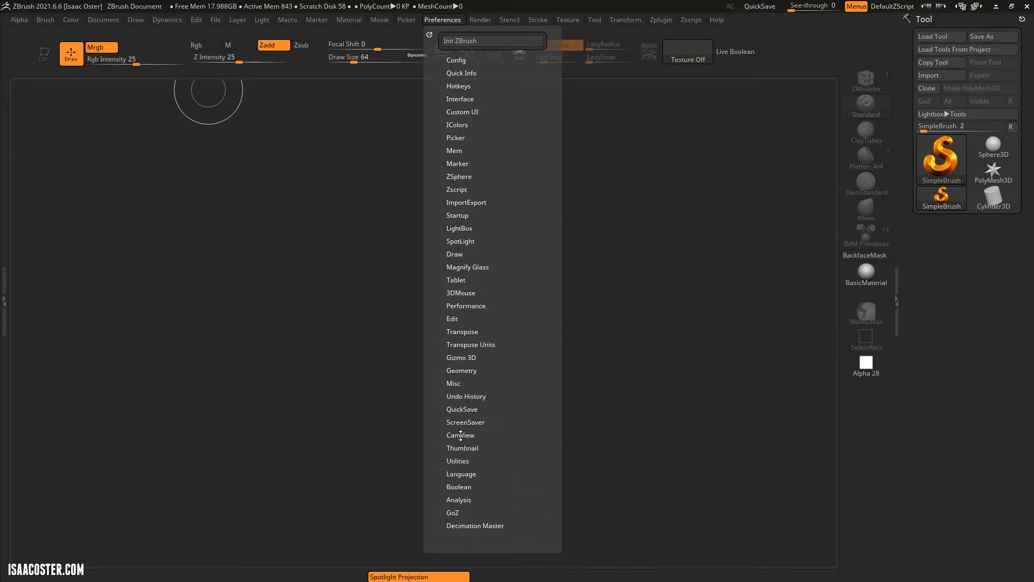
Step: Examine the CamView on/off preference
left_click(460, 434)
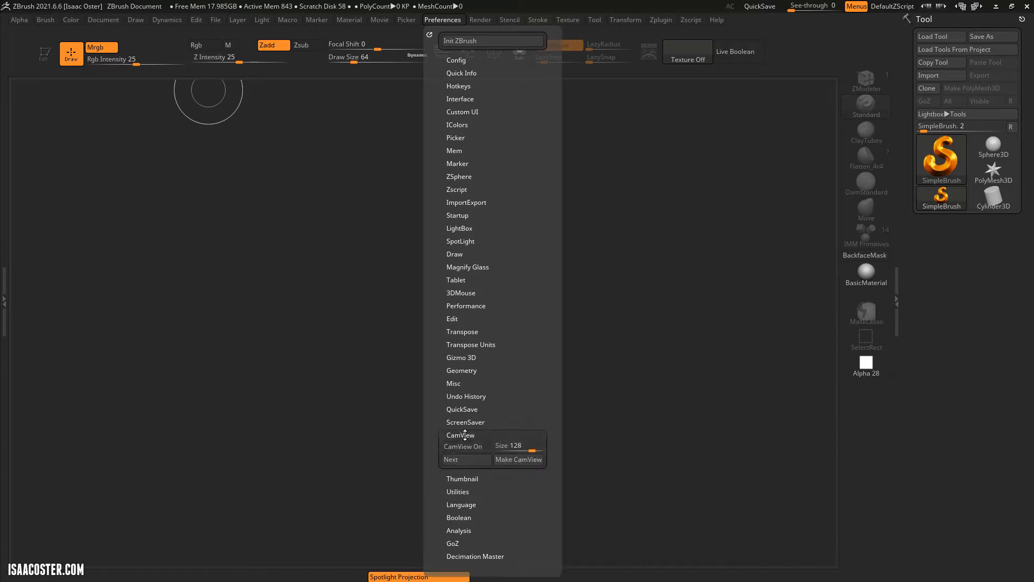
left_click(462, 446)
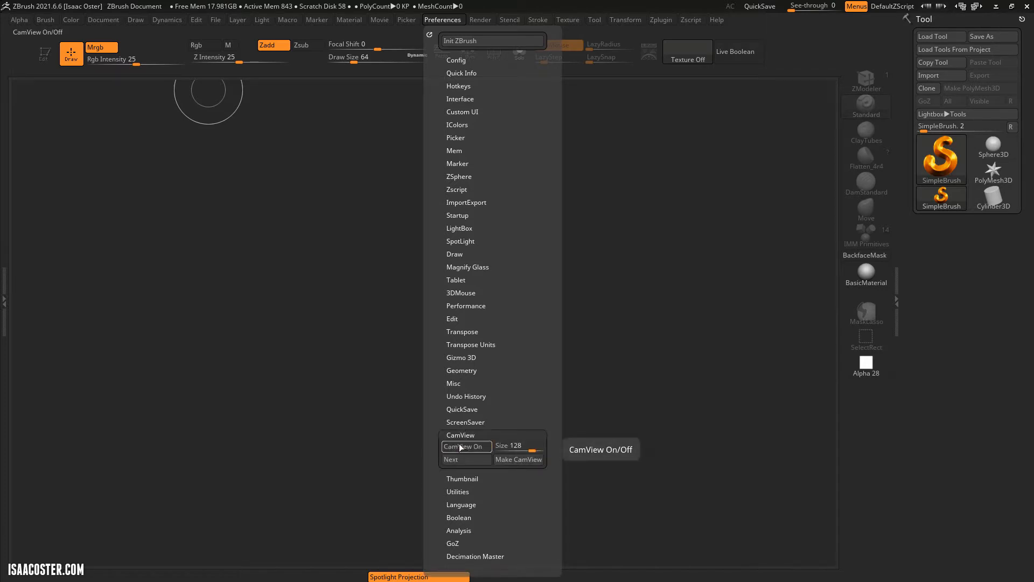
left_click(458, 434)
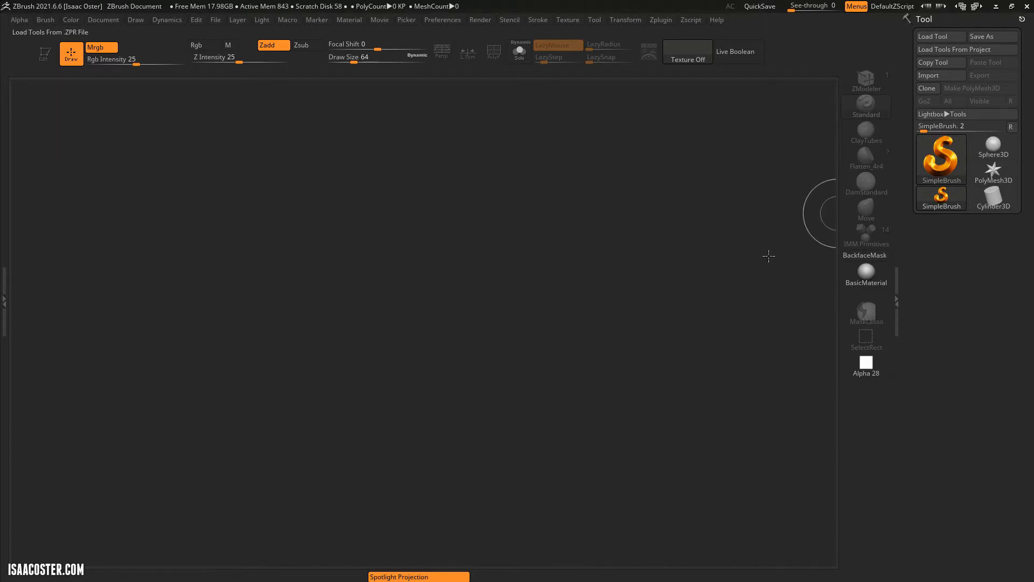
Step: Remove the Tool palette from the right tray and dock it there again
left_click(1022, 20)
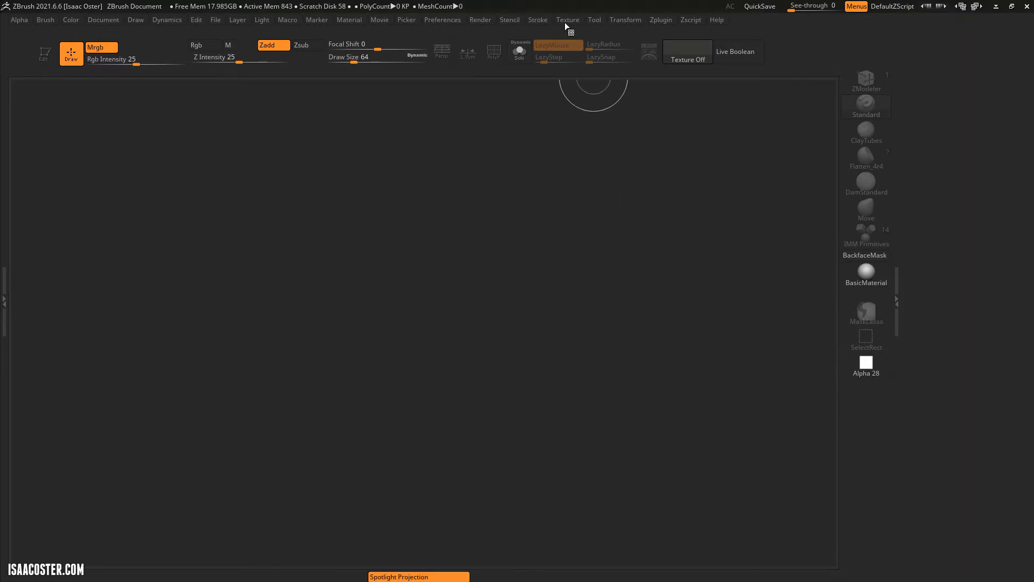
left_click(592, 20)
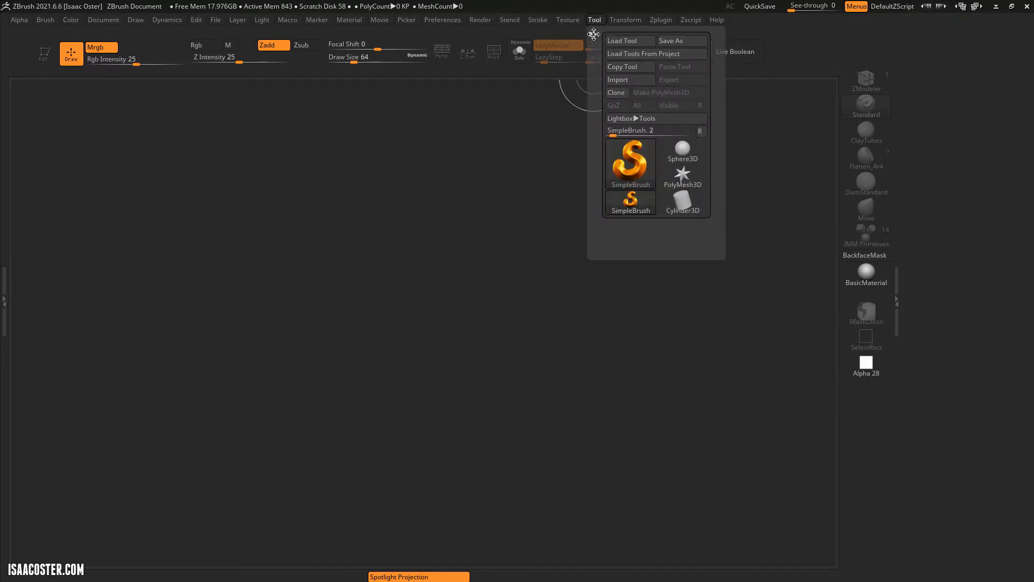
left_click_drag(593, 34, 928, 97)
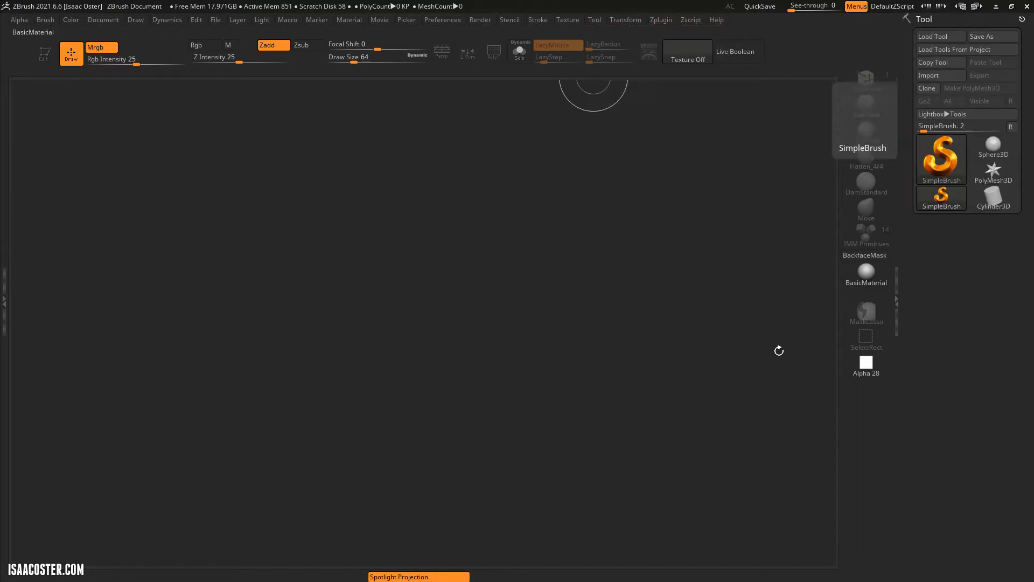
Step: Move the Tool palette into the left tray and back to the right tray, leaving the left tray closed
left_click(5, 301)
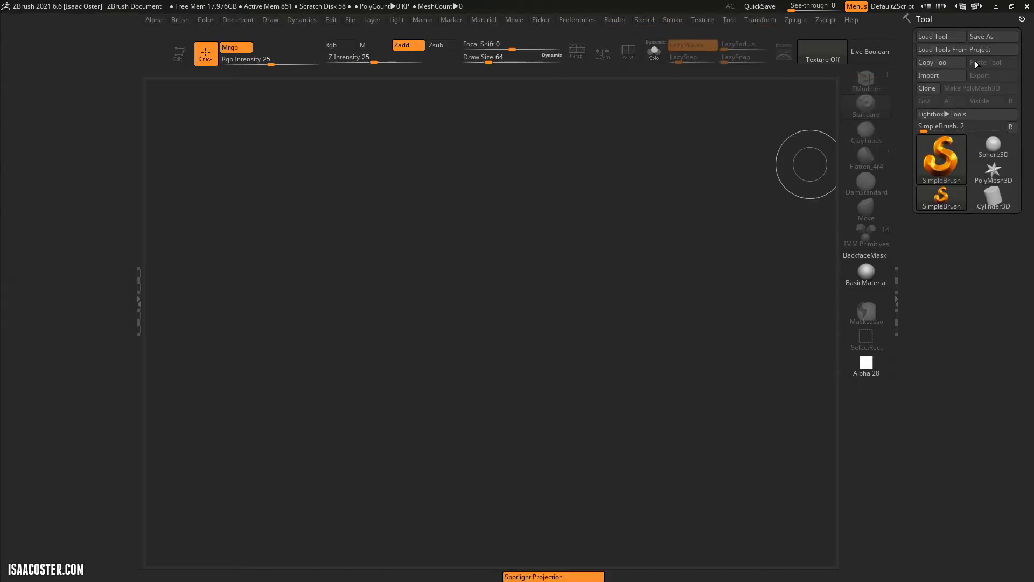
left_click_drag(1017, 23, 114, 178)
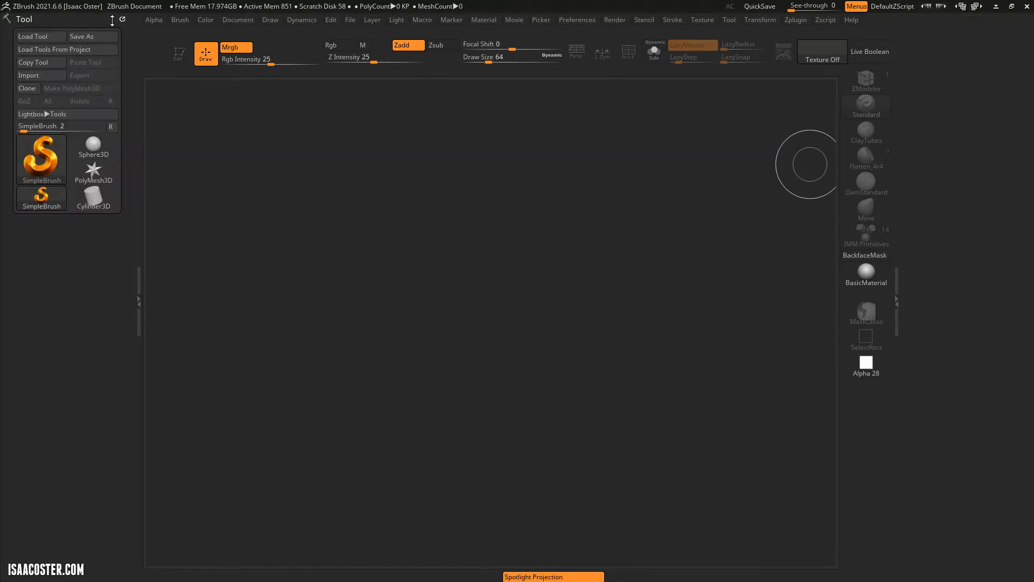
left_click_drag(123, 19, 959, 111)
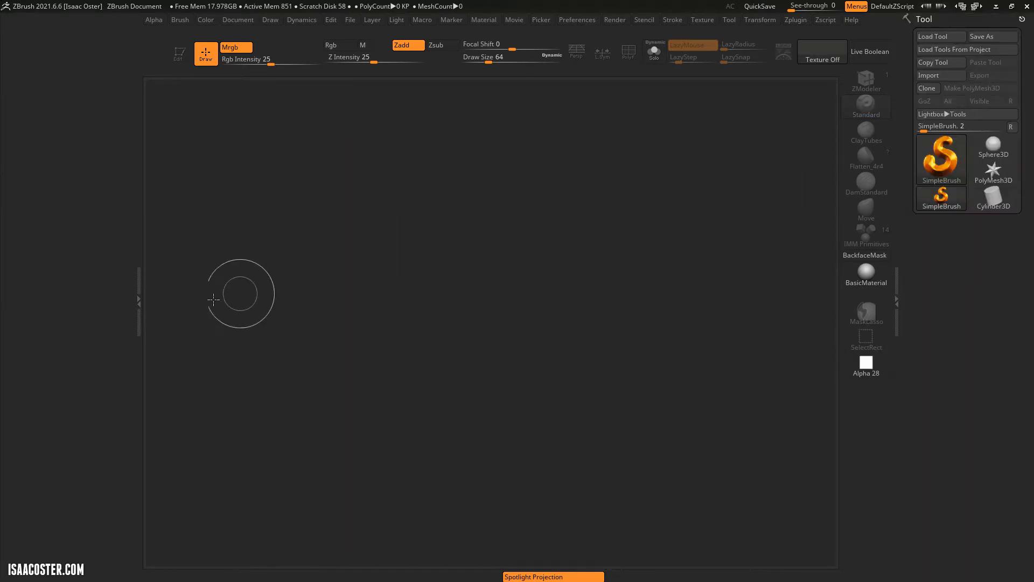
left_click(135, 300)
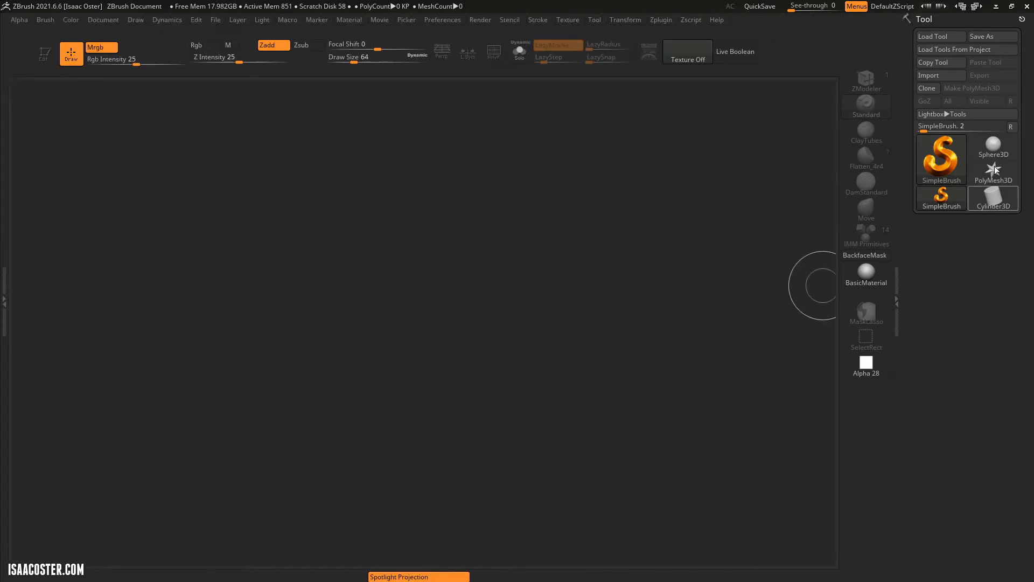
Step: Choose the PolyMesh3D star as the active tool and draw one large star in the centre of the canvas
mouse_move(996, 150)
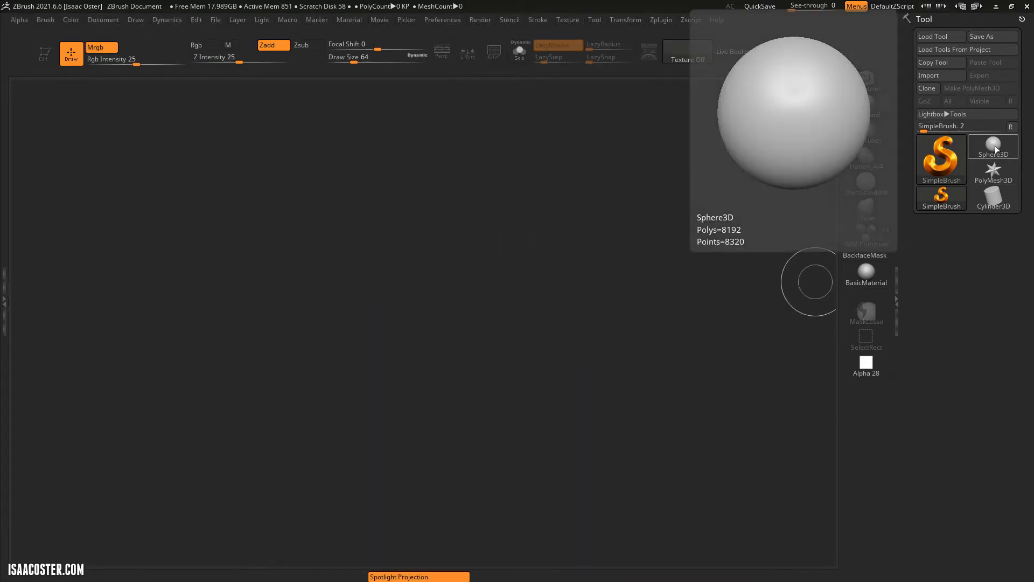
left_click(941, 153)
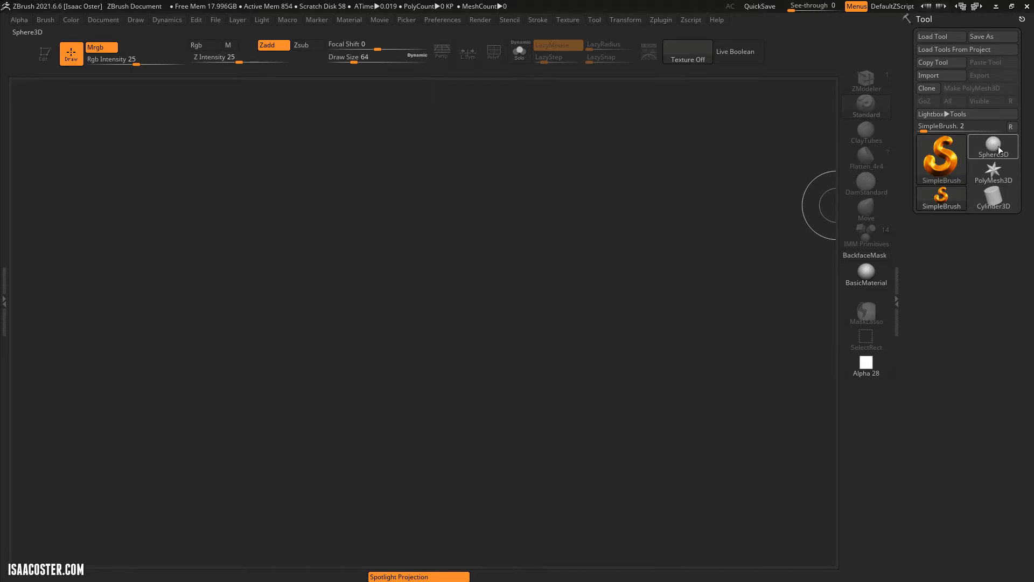
left_click(995, 179)
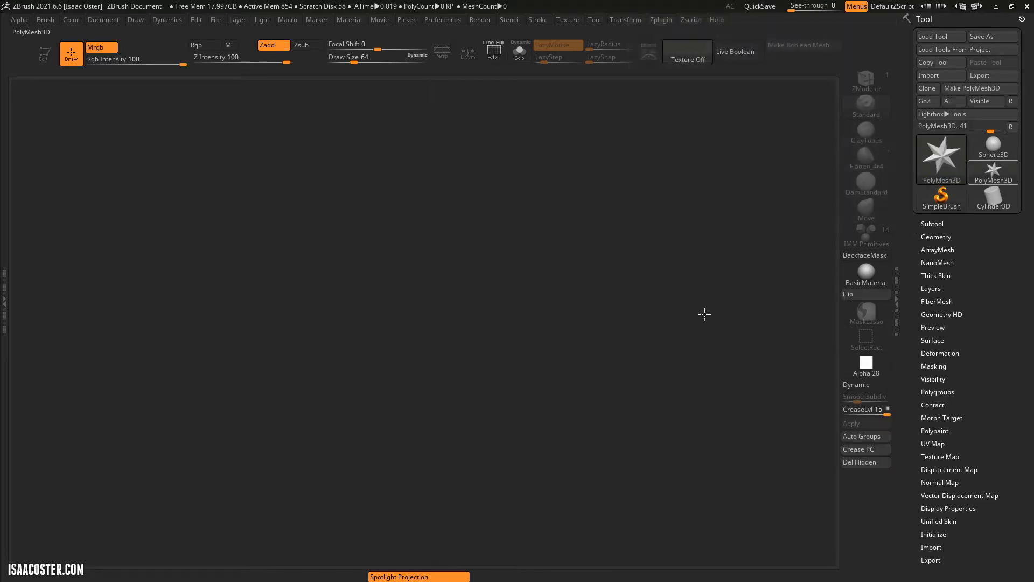
left_click_drag(416, 302, 446, 495)
key("t")
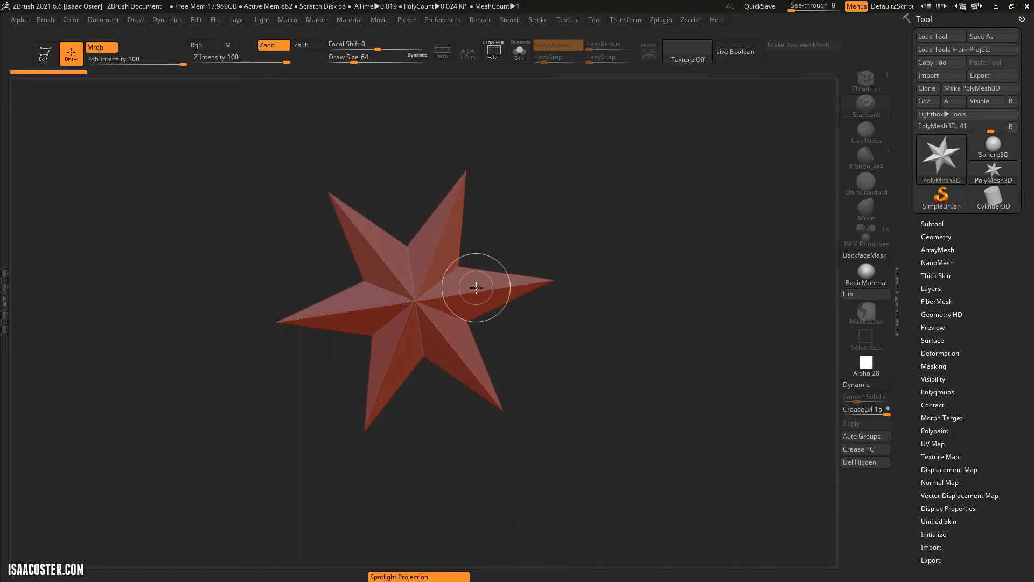
Step: Draw four smaller stars around the large central star on the canvas
left_click_drag(159, 237, 194, 342)
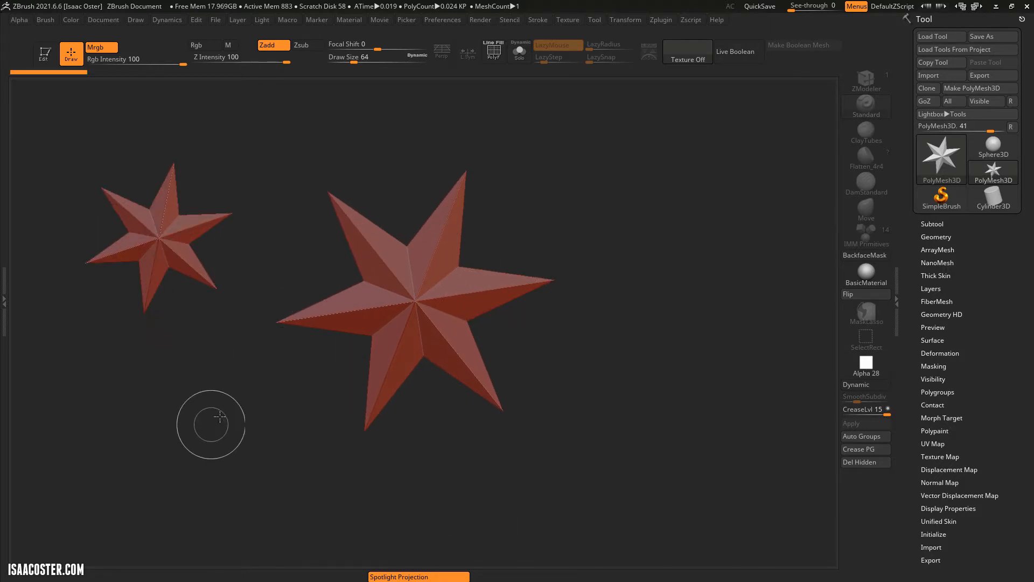
left_click_drag(218, 418, 209, 515)
left_click_drag(598, 193, 650, 291)
left_click_drag(669, 403, 635, 503)
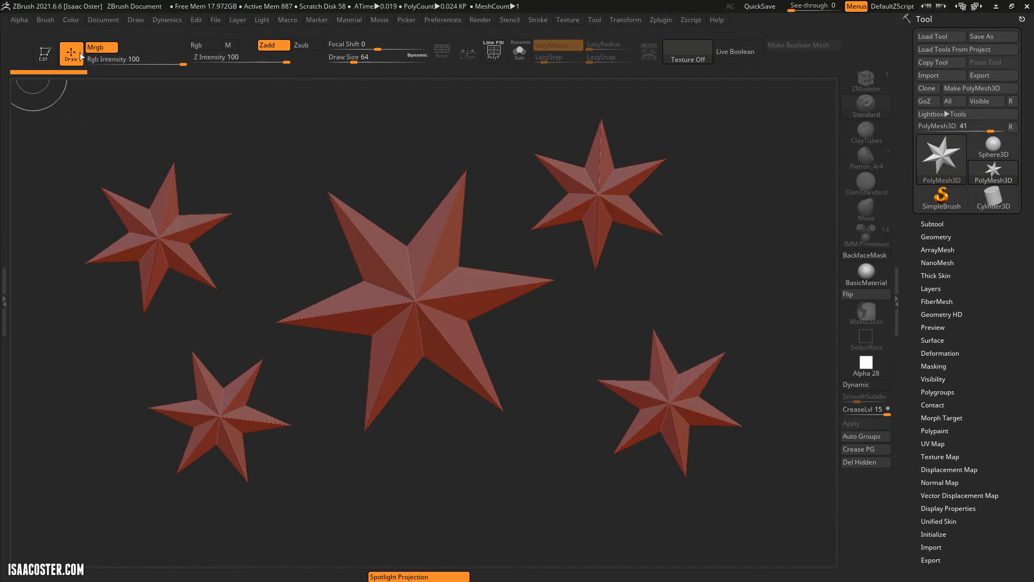
Step: Enter Edit mode with a small star near the canvas's upper-left corner, and rotate and move it over the large star
left_click(52, 54)
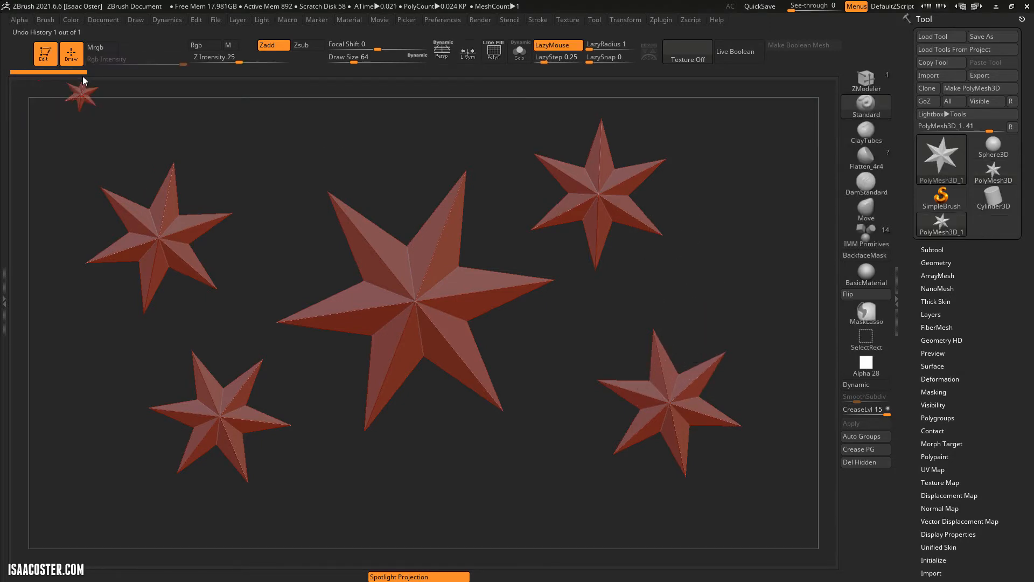
left_click_drag(541, 271, 188, 173)
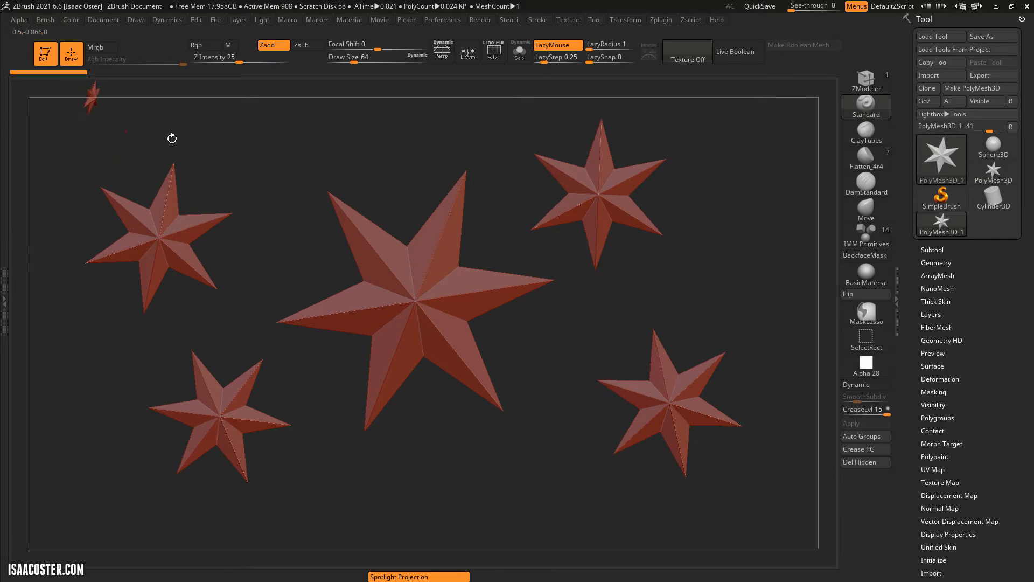
left_click_drag(172, 139, 272, 263, "alt")
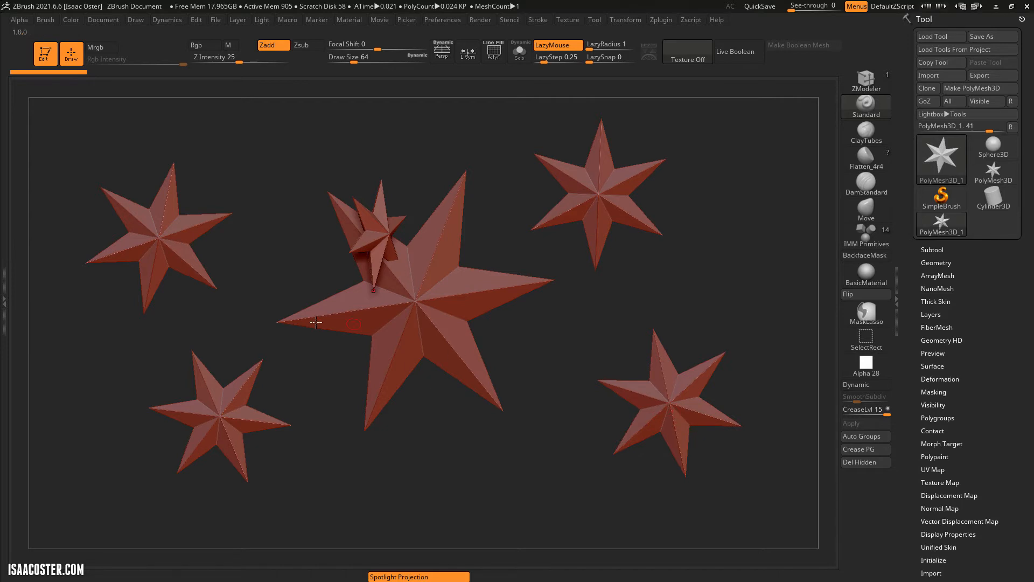
Step: Clear the dropped stars from the canvas and frame the editable star in the centre, facing front
key("ctrl")
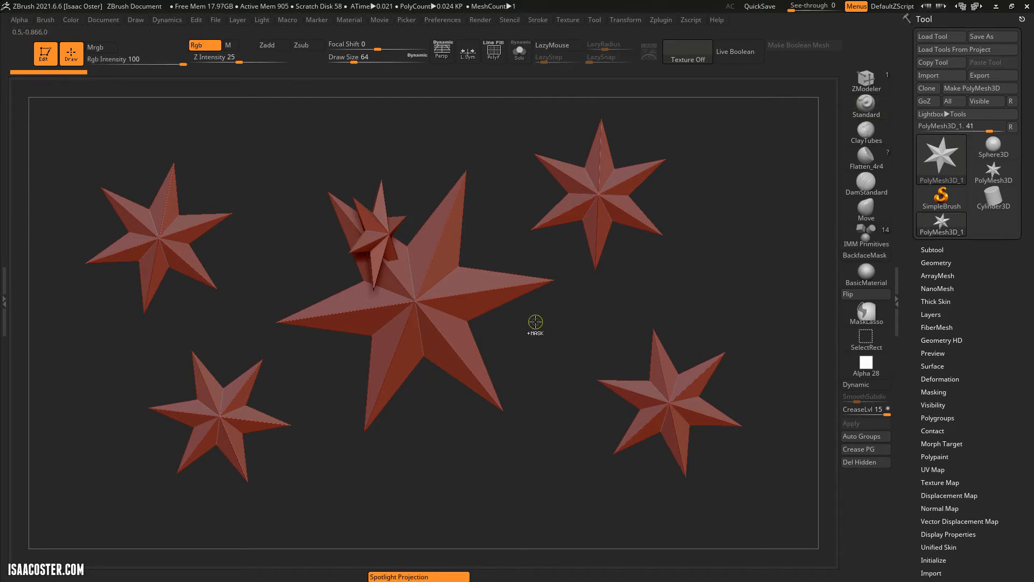
key("ctrl+n")
left_click_drag(531, 318, 514, 428)
left_click_drag(455, 275, 628, 423, "alt")
left_click_drag(625, 366, 649, 357)
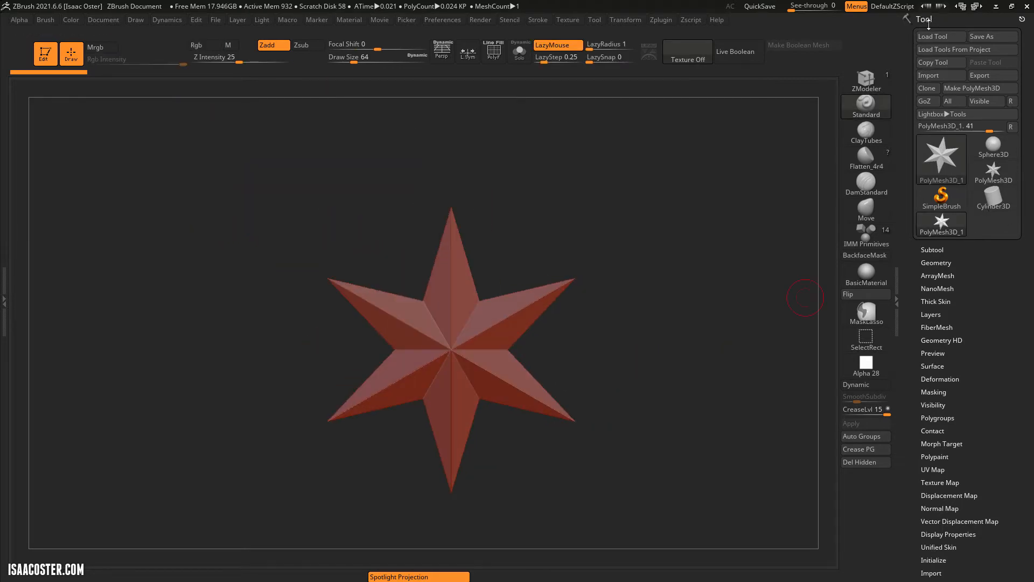
Step: Inspect the star's tool preview and its Subtool list
mouse_move(937, 230)
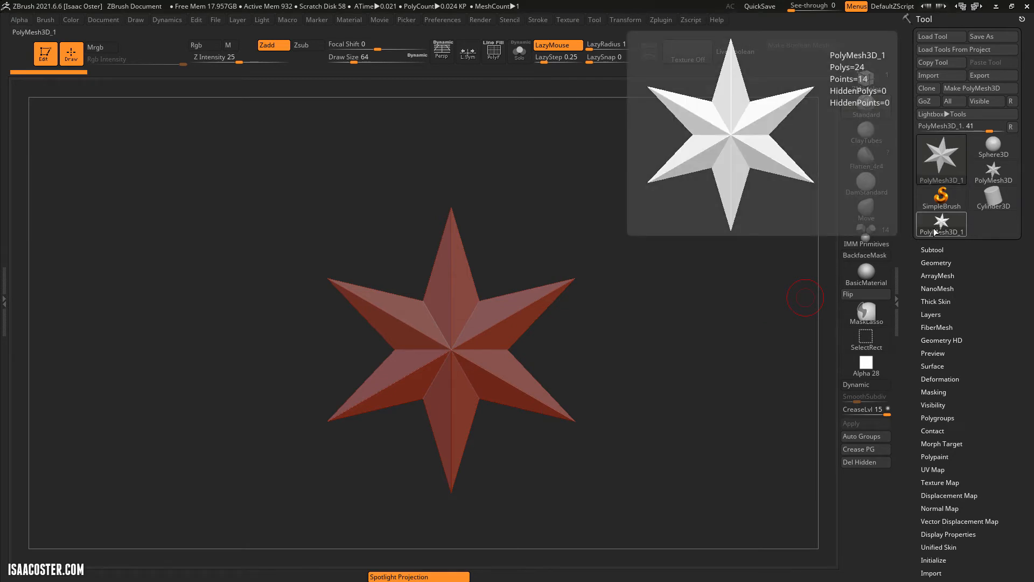
left_click(939, 249)
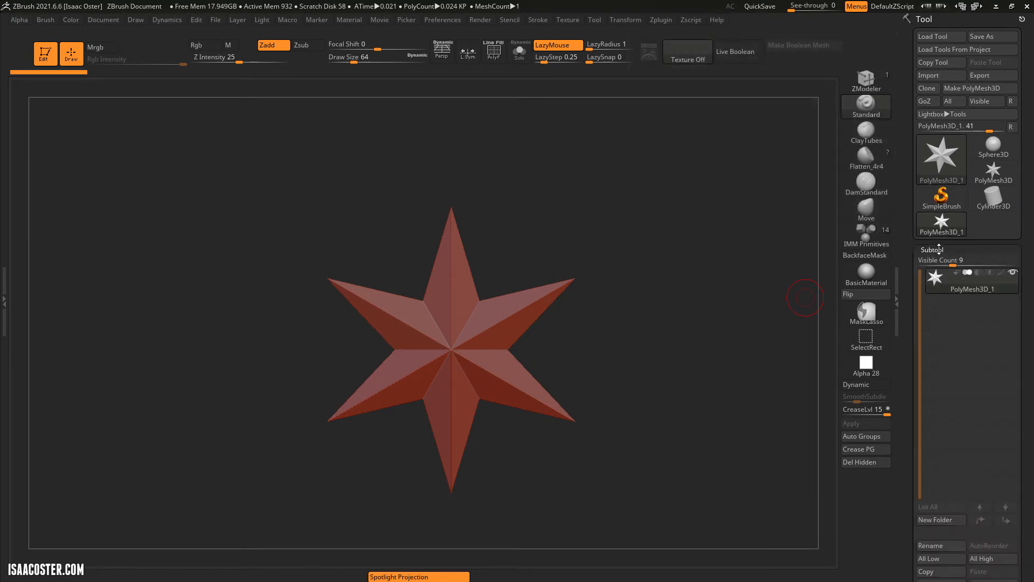
left_click(931, 248)
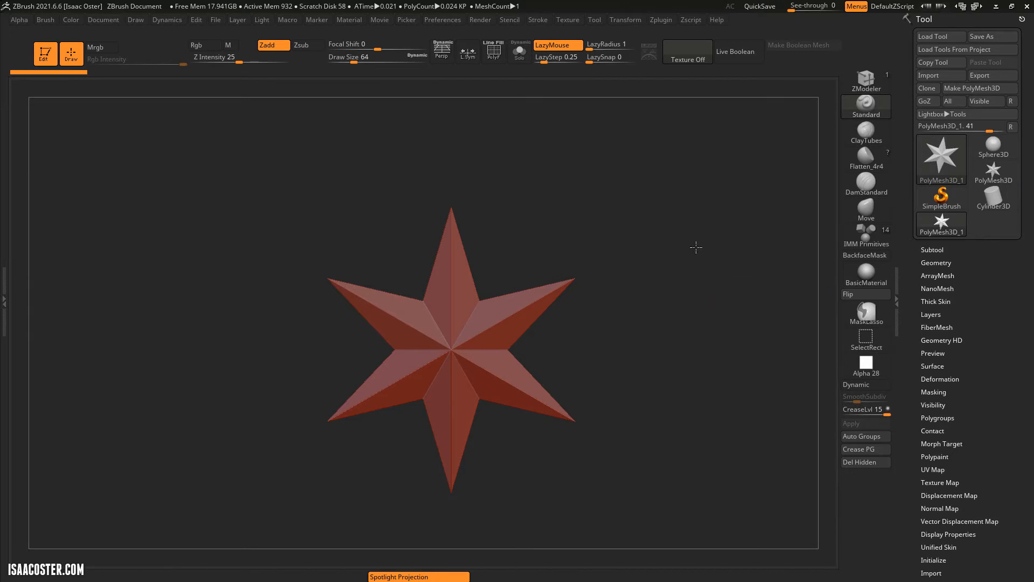
Step: Practise canvas navigation by rotating, panning and zooming the view around the star
left_click_drag(695, 247, 784, 242)
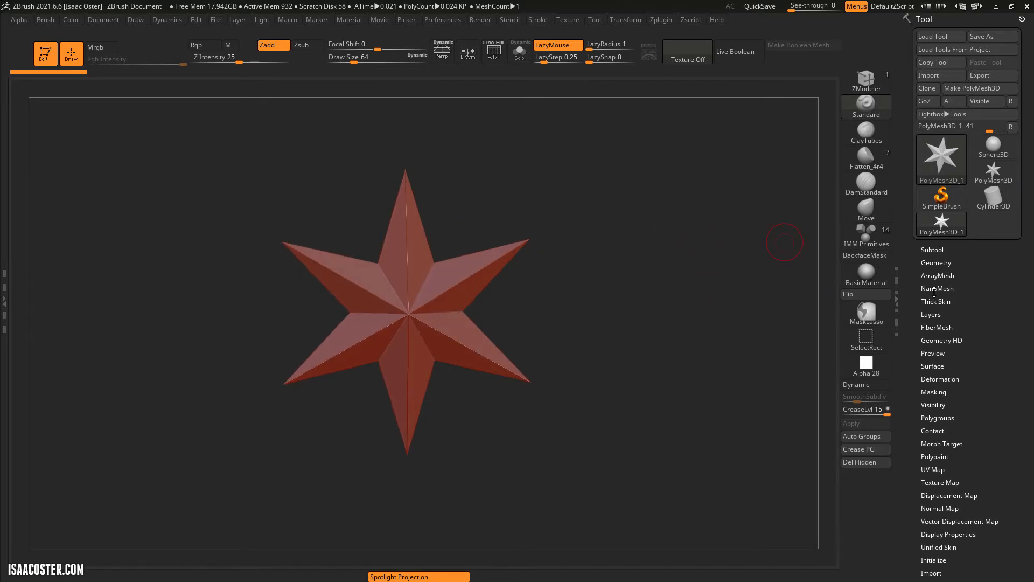
left_click_drag(666, 214, 617, 237)
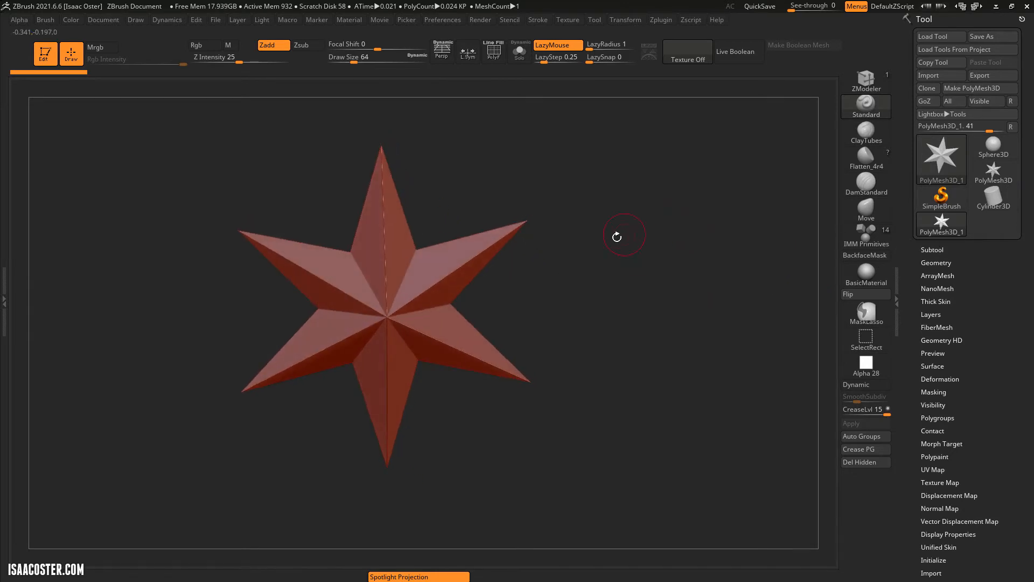
left_click_drag(534, 201, 549, 173)
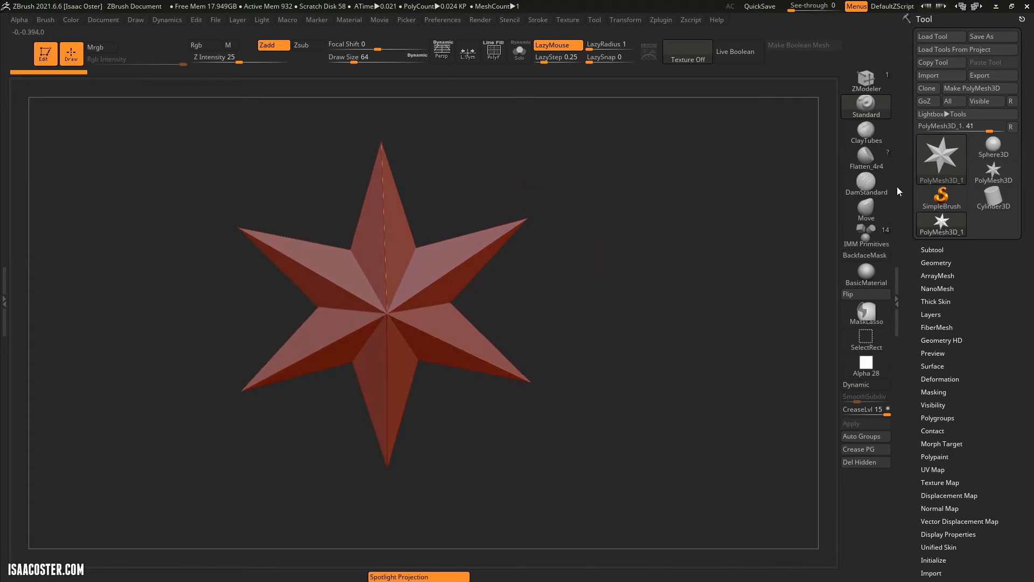
mouse_move(543, 249)
left_mouse_down("shift")
mouse_move(605, 245)
mouse_move(591, 247)
mouse_move(594, 238)
mouse_move(589, 275)
mouse_move(557, 311)
mouse_move(558, 283)
left_mouse_up("shift")
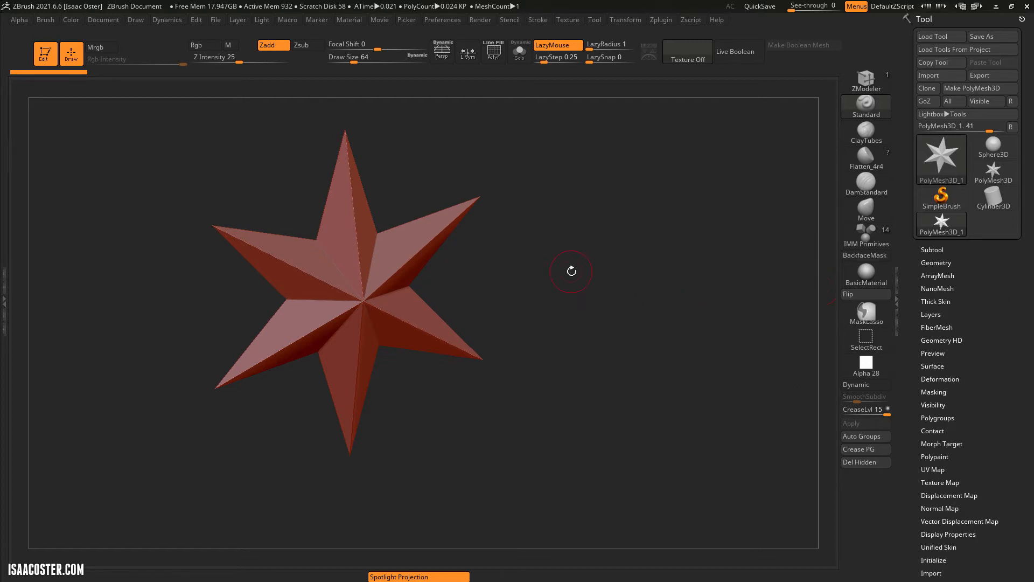
left_click_drag(572, 271, 650, 295, "alt")
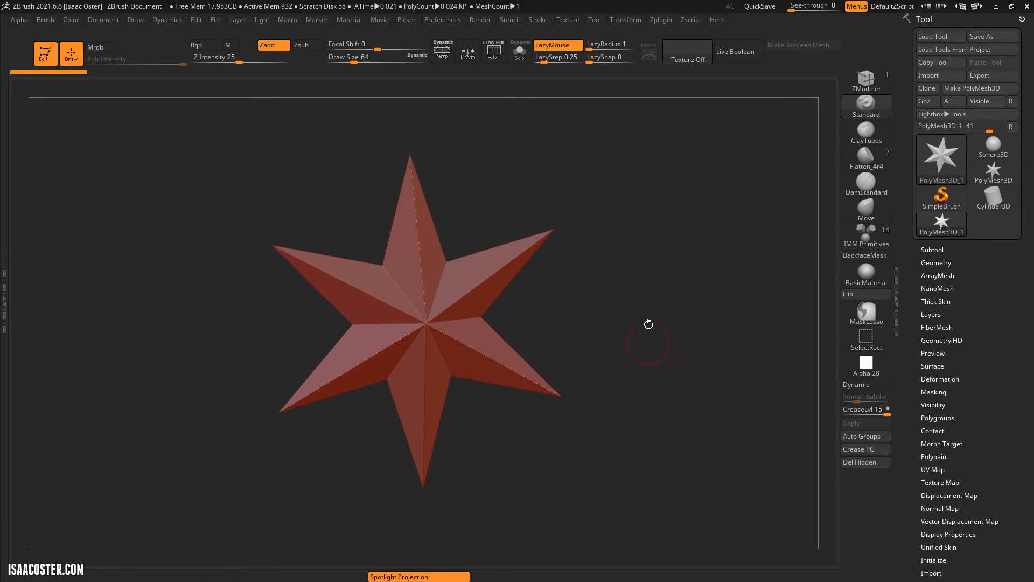
left_click_drag(683, 344, 150, 287)
left_click_drag(623, 284, 570, 384)
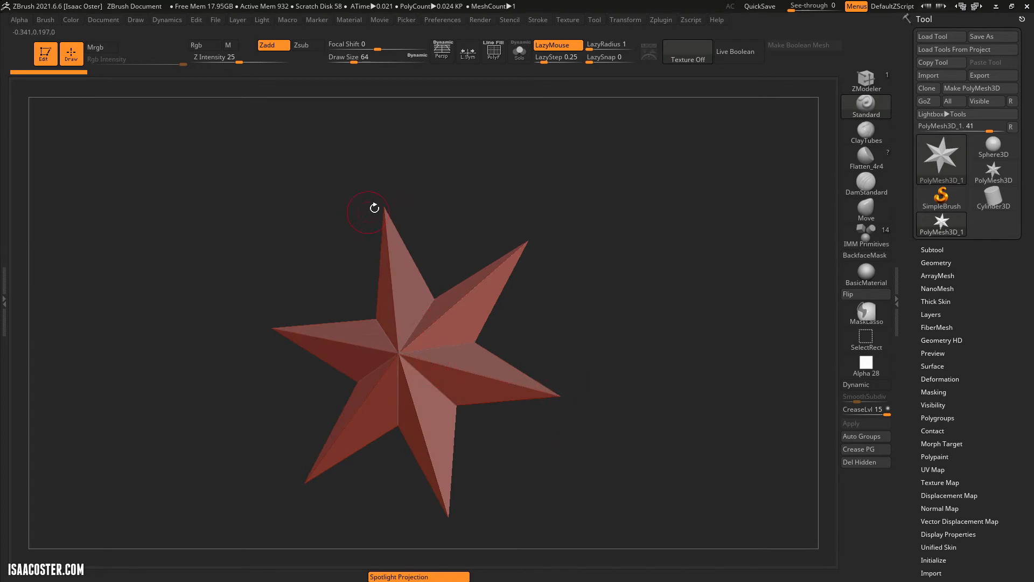
Step: Rotate and pan the view around the star from empty canvas areas, and frame the star to fit
left_click_drag(409, 195, 473, 160)
mouse_move(602, 290)
left_mouse_down()
mouse_move(566, 349)
mouse_move(535, 473)
mouse_move(397, 337)
mouse_move(330, 312)
mouse_move(409, 284)
mouse_move(294, 338)
mouse_move(317, 286)
mouse_move(351, 324)
mouse_move(286, 282)
mouse_move(283, 258)
mouse_move(277, 266)
left_mouse_up()
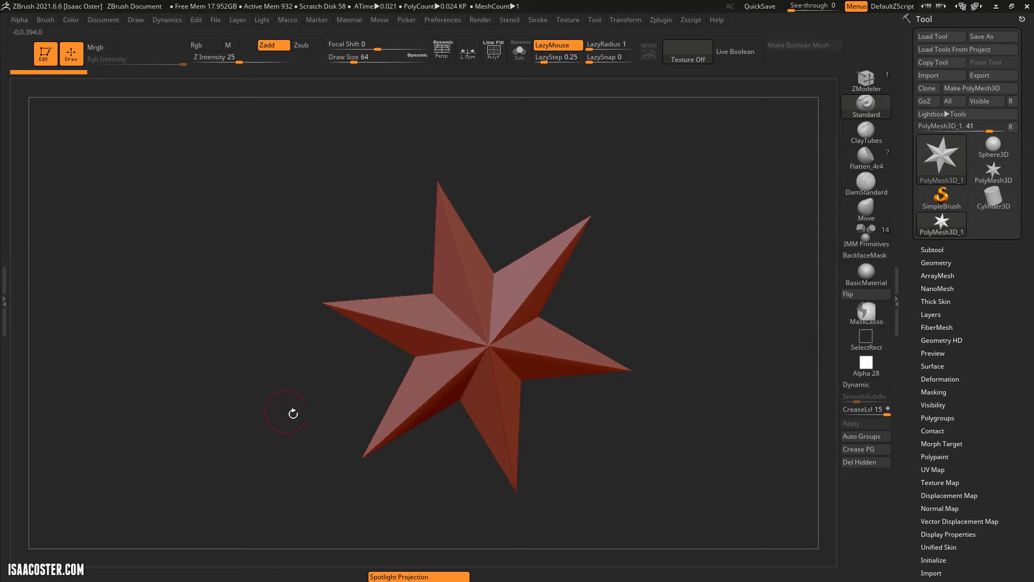
left_click_drag(293, 413, 186, 366, "alt")
left_click_drag(313, 361, 236, 300)
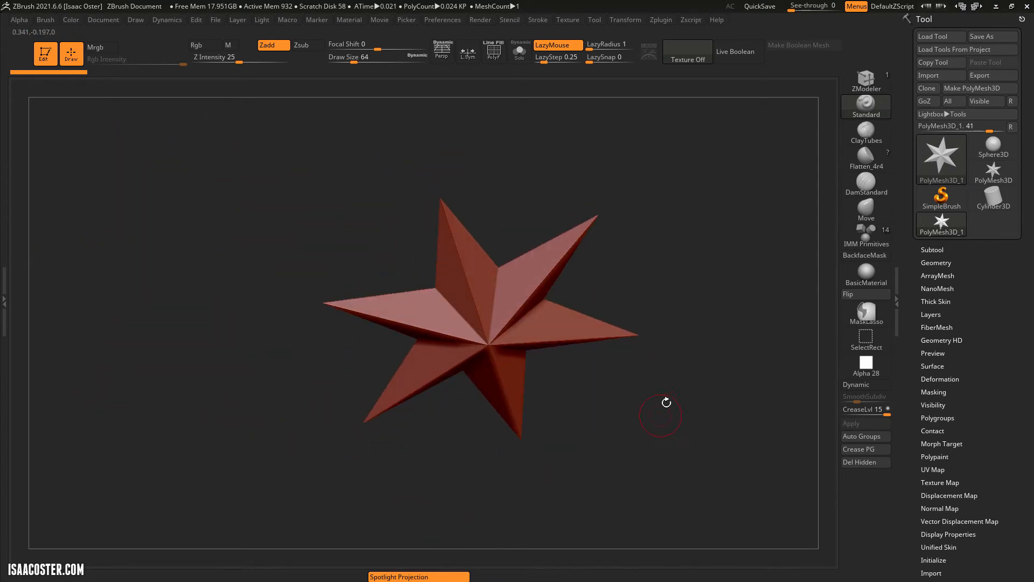
mouse_move(667, 402)
left_mouse_down()
mouse_move(657, 273)
mouse_move(623, 369)
mouse_move(595, 396)
mouse_move(649, 325)
mouse_move(454, 261)
left_mouse_up()
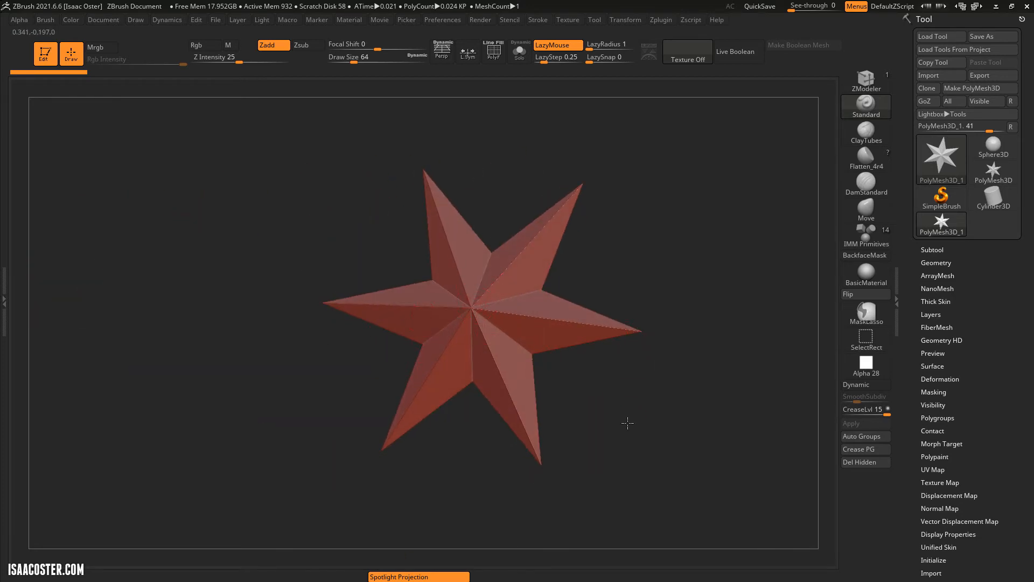
left_click_drag(628, 423, 605, 411)
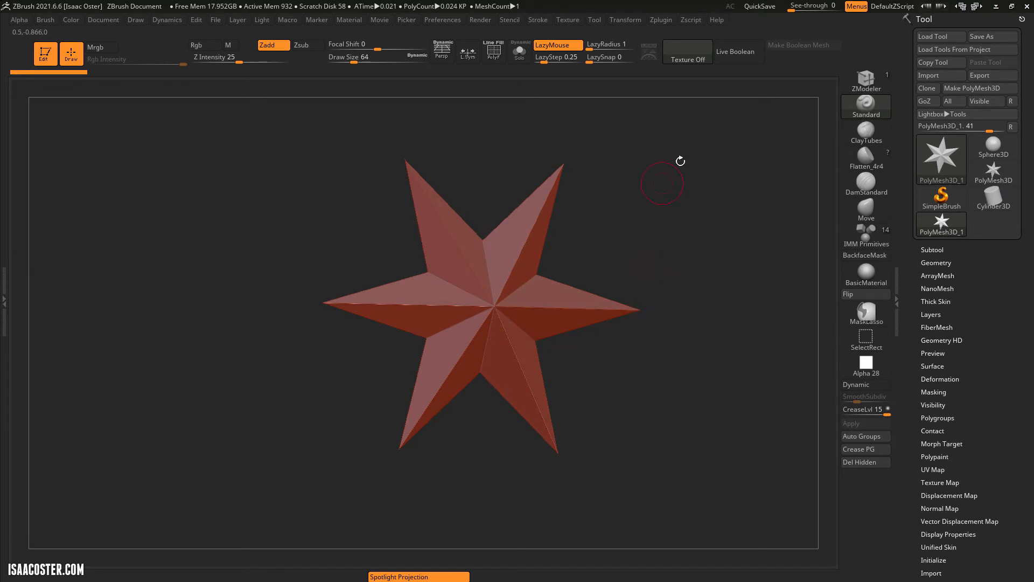
left_click_drag(680, 161, 579, 435, "alt")
key("f")
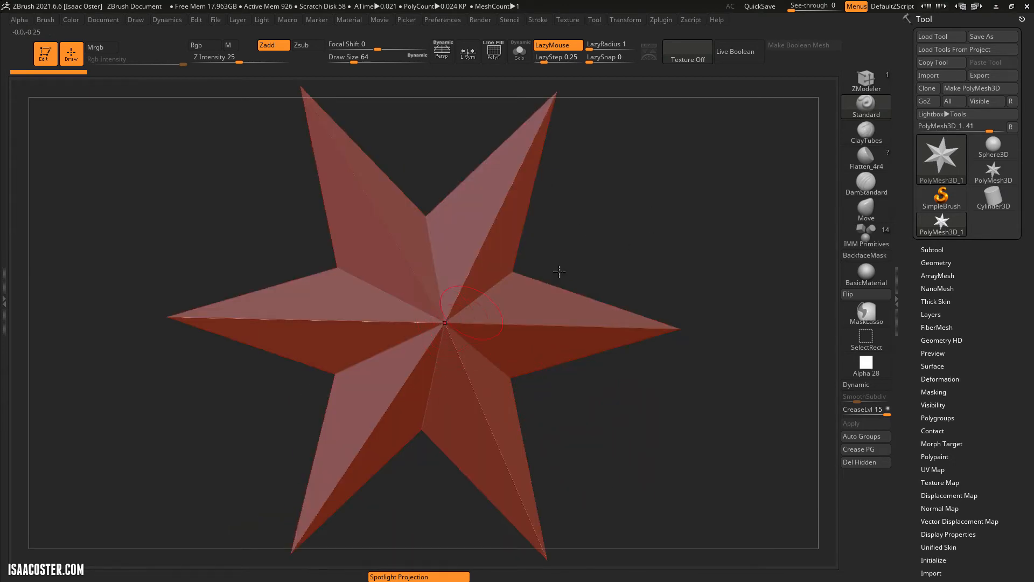
Step: Practise rotating, panning and zooming around the star, reframing it and testing how rotation behaves from different canvas areas
left_click_drag(559, 271, 647, 278)
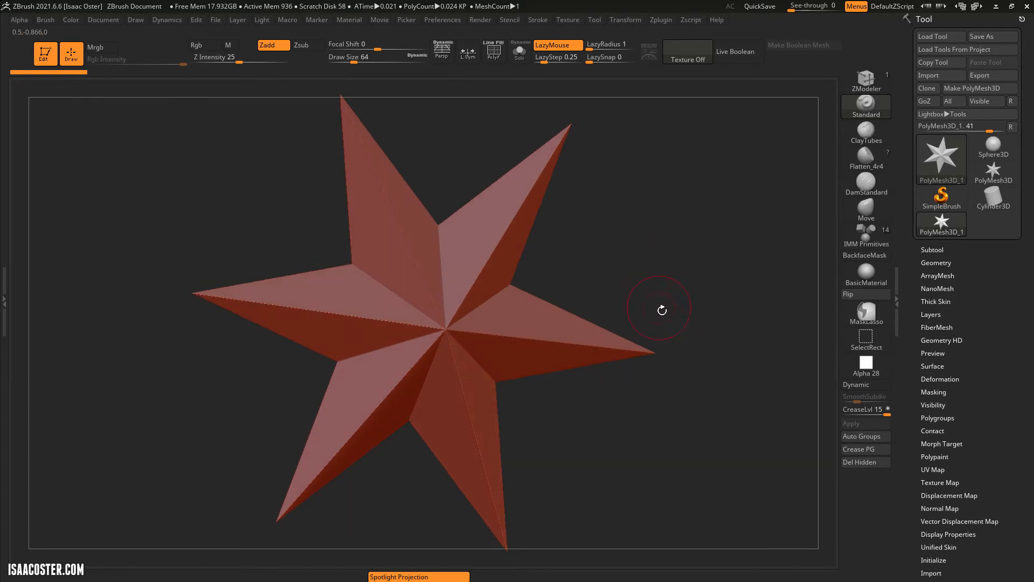
mouse_move(719, 356)
left_mouse_down("alt")
mouse_move(653, 380)
mouse_move(605, 365)
mouse_move(787, 358)
mouse_move(627, 347)
mouse_move(736, 344)
mouse_move(531, 369)
mouse_move(790, 358)
mouse_move(680, 378)
mouse_move(702, 363)
mouse_move(617, 370)
mouse_move(792, 365)
mouse_move(727, 369)
left_mouse_up("alt")
right_click_drag(377, 355, 451, 339, "ctrl")
key("f")
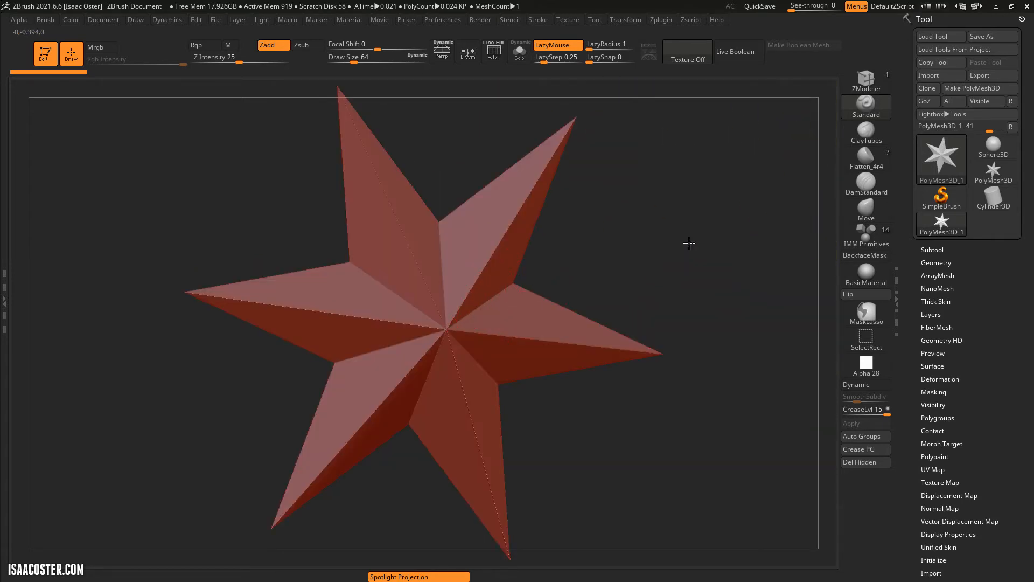
left_click_drag(689, 243, 532, 264)
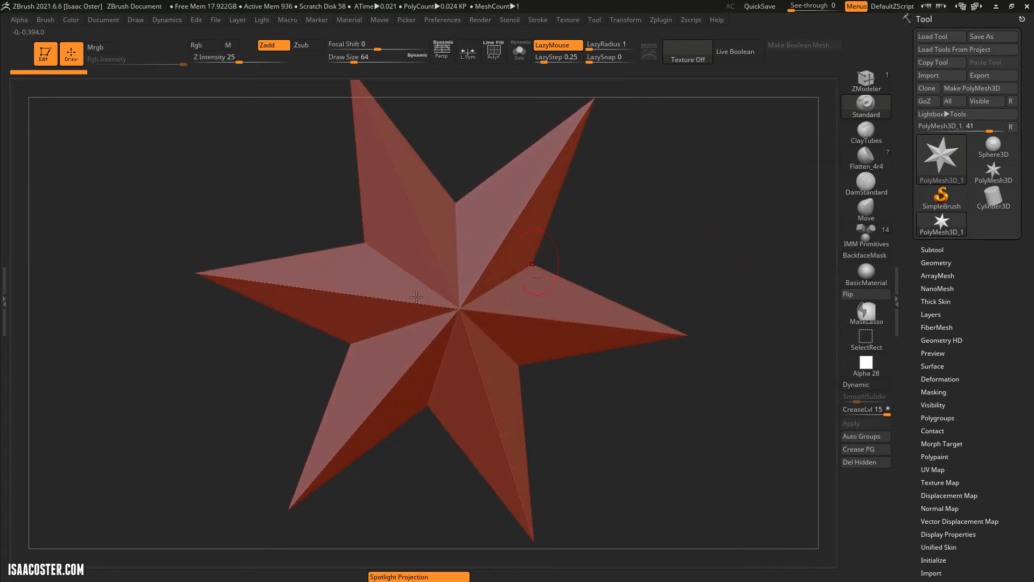
mouse_move(693, 232)
left_mouse_down()
mouse_move(638, 203)
mouse_move(658, 217)
mouse_move(633, 253)
mouse_move(644, 228)
mouse_move(461, 339)
left_mouse_up()
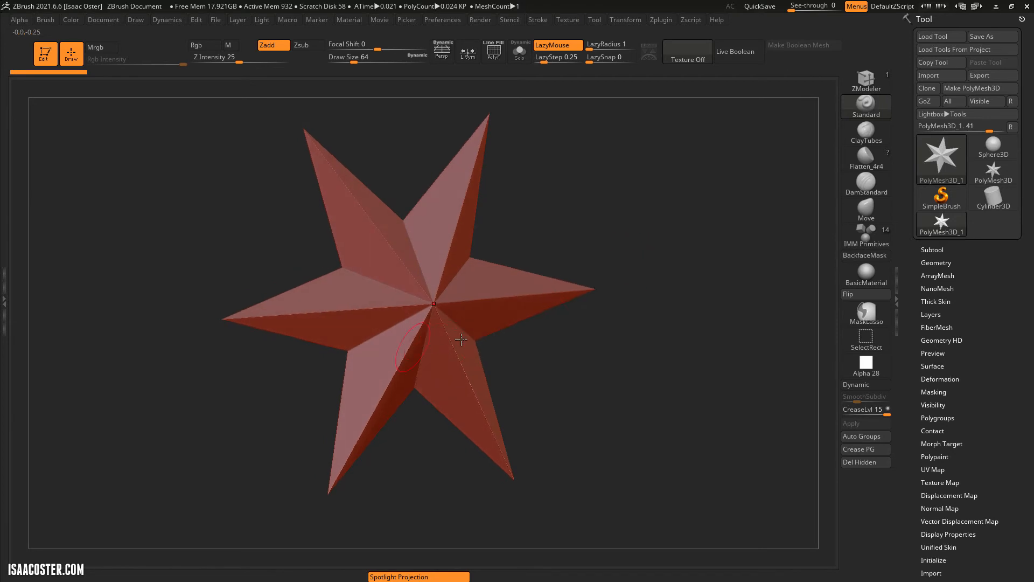
left_click_drag(658, 269, 597, 266)
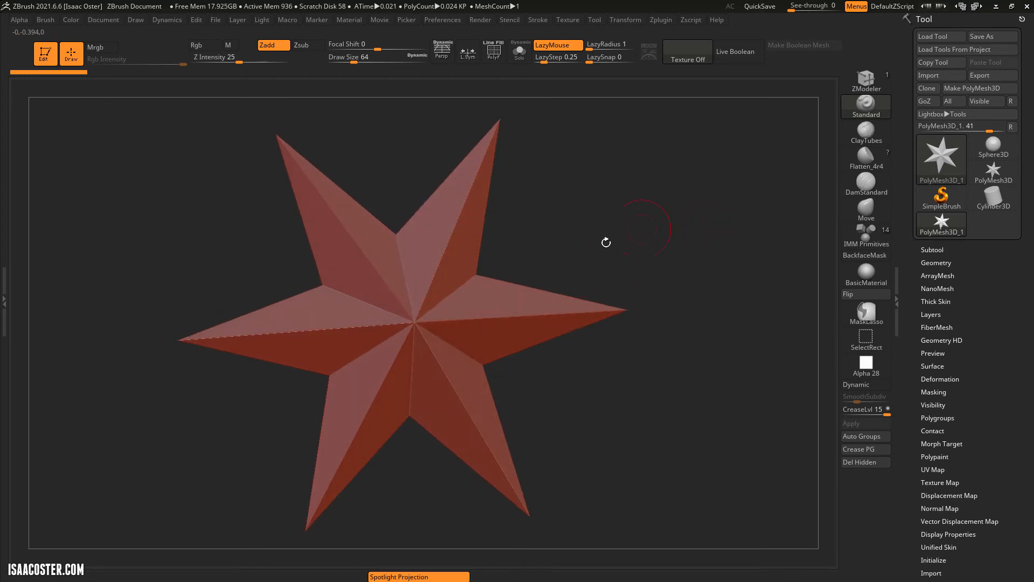
left_click_drag(668, 232, 642, 323)
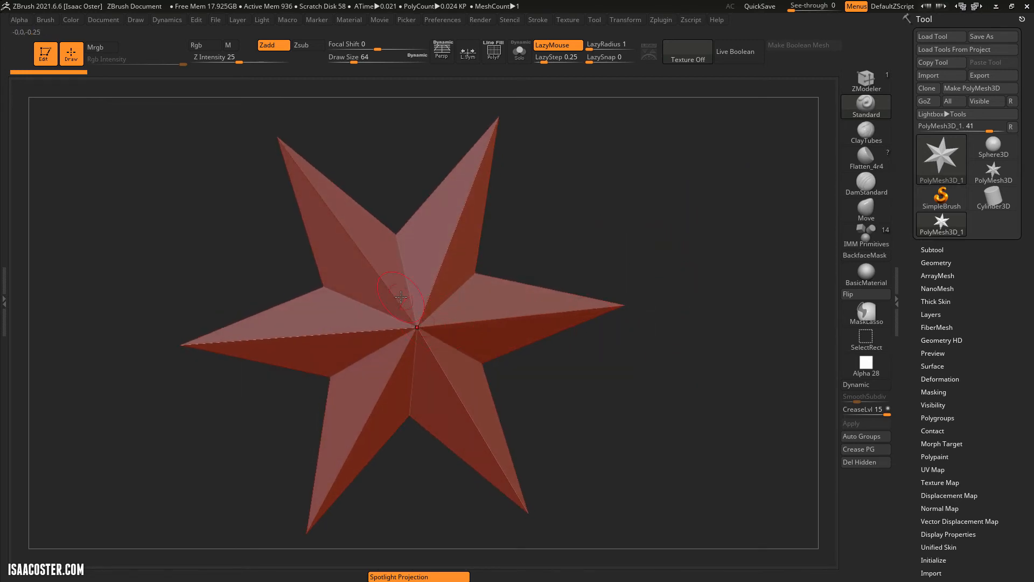
mouse_move(681, 307)
left_mouse_down()
mouse_move(693, 305)
mouse_move(673, 318)
left_mouse_up()
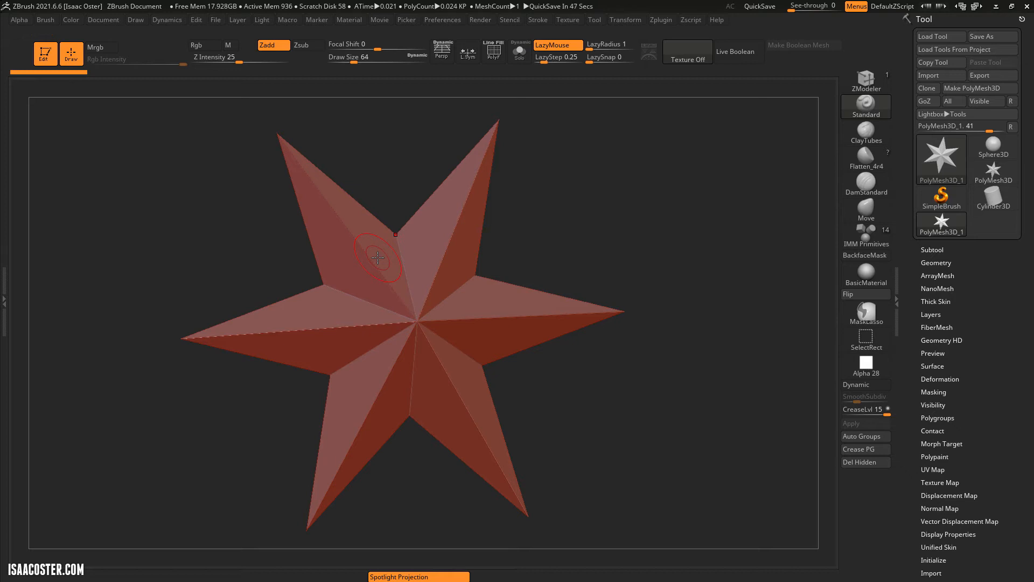
left_click_drag(612, 422, 644, 358)
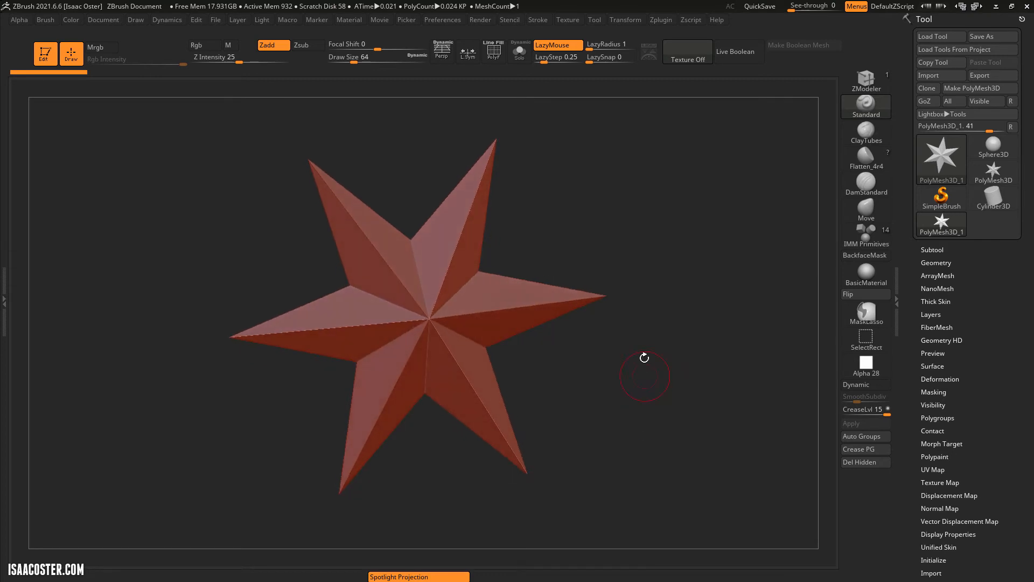
left_click_drag(630, 391, 683, 378)
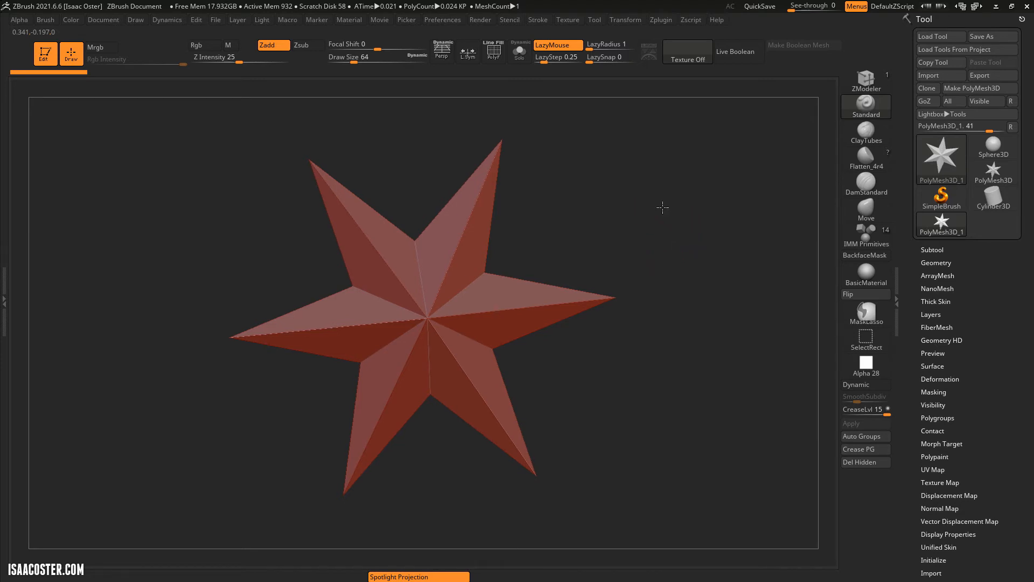
Step: Zoom the view out and in, and snap the star to straight front and side views
left_click_drag(663, 208, 658, 168, "alt")
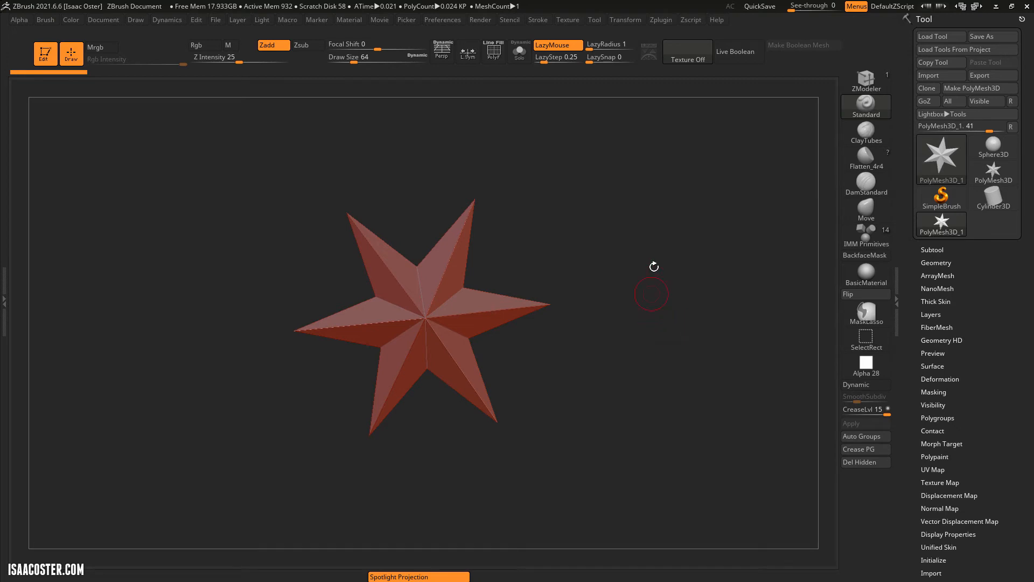
left_click_drag(668, 294, 621, 479, "alt")
mouse_move(632, 418)
left_mouse_down("alt")
mouse_move(597, 417)
mouse_move(627, 408)
mouse_move(583, 466)
left_mouse_up("alt")
key("shift")
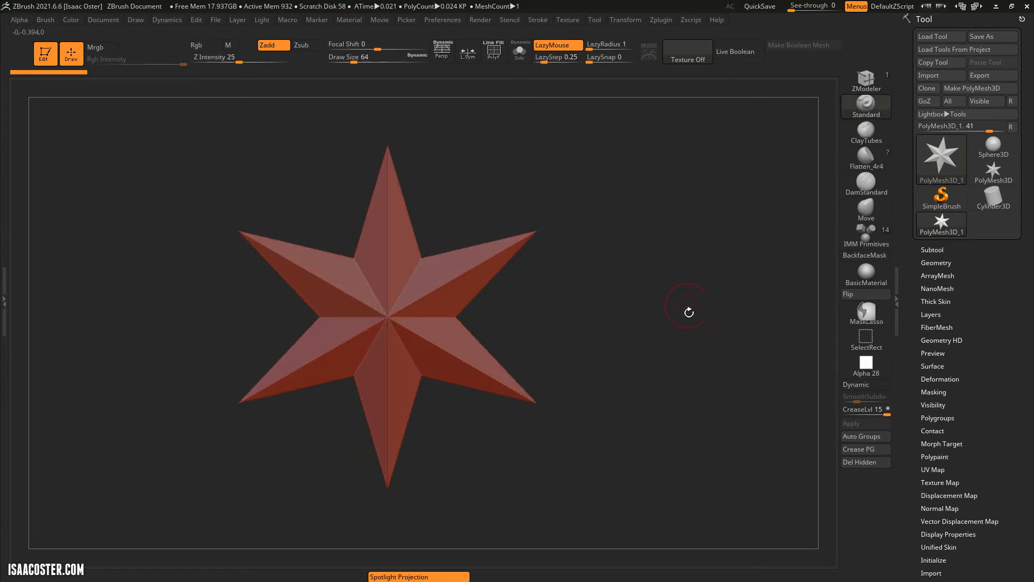
left_click_drag(660, 307, 684, 338)
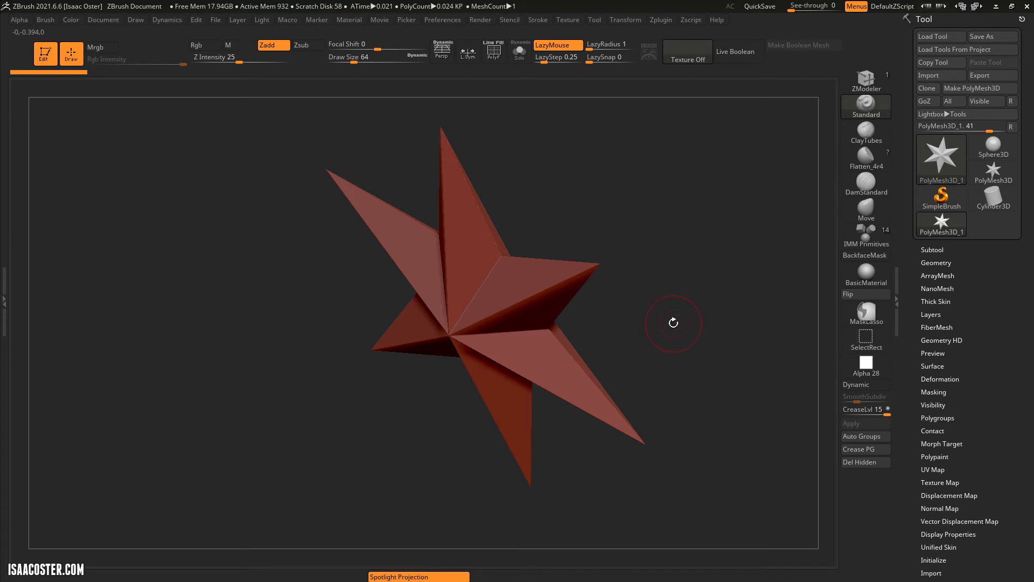
left_click_drag(697, 286, 704, 257, "shift")
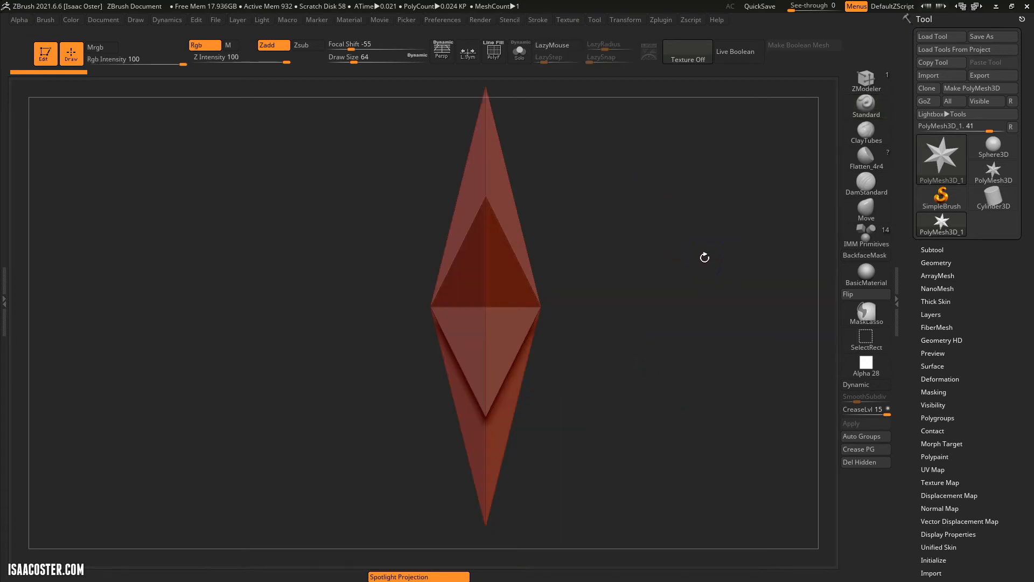
mouse_move(630, 314)
left_mouse_down("shift")
mouse_move(693, 325)
mouse_move(677, 483)
mouse_move(554, 411)
mouse_move(664, 434)
mouse_move(641, 392)
mouse_move(619, 432)
mouse_move(547, 409)
mouse_move(583, 446)
mouse_move(665, 277)
mouse_move(672, 312)
mouse_move(623, 307)
mouse_move(609, 398)
mouse_move(644, 397)
mouse_move(669, 418)
mouse_move(661, 336)
mouse_move(669, 339)
mouse_move(642, 338)
left_mouse_up("shift")
Step: Turn on Perspective Distortion and briefly show the star's PolyFrame while rotating the view
left_click(447, 58)
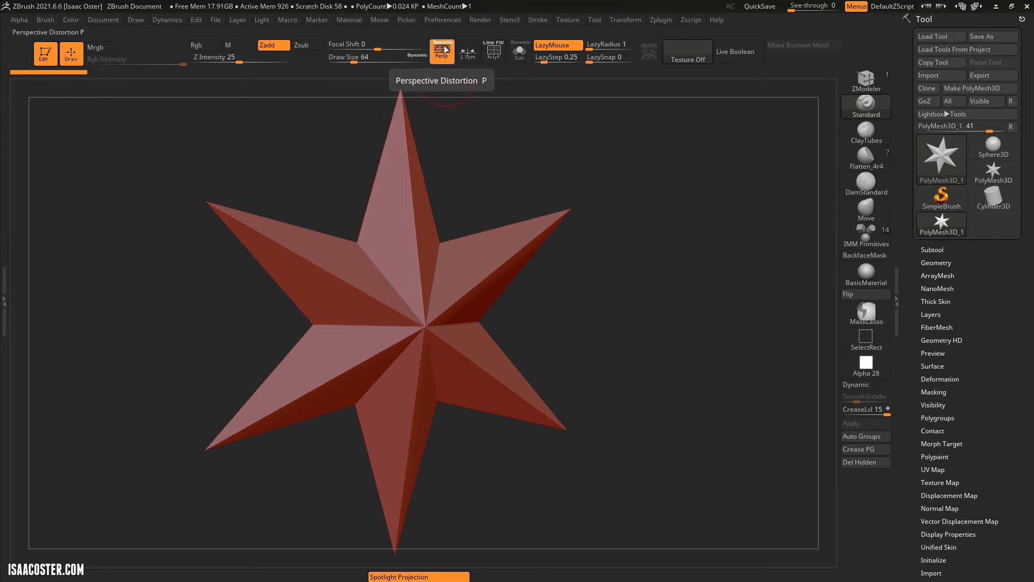
left_click(495, 52)
mouse_move(458, 162)
left_mouse_down()
mouse_move(462, 143)
mouse_move(493, 179)
mouse_move(482, 189)
mouse_move(480, 152)
mouse_move(469, 150)
left_mouse_up()
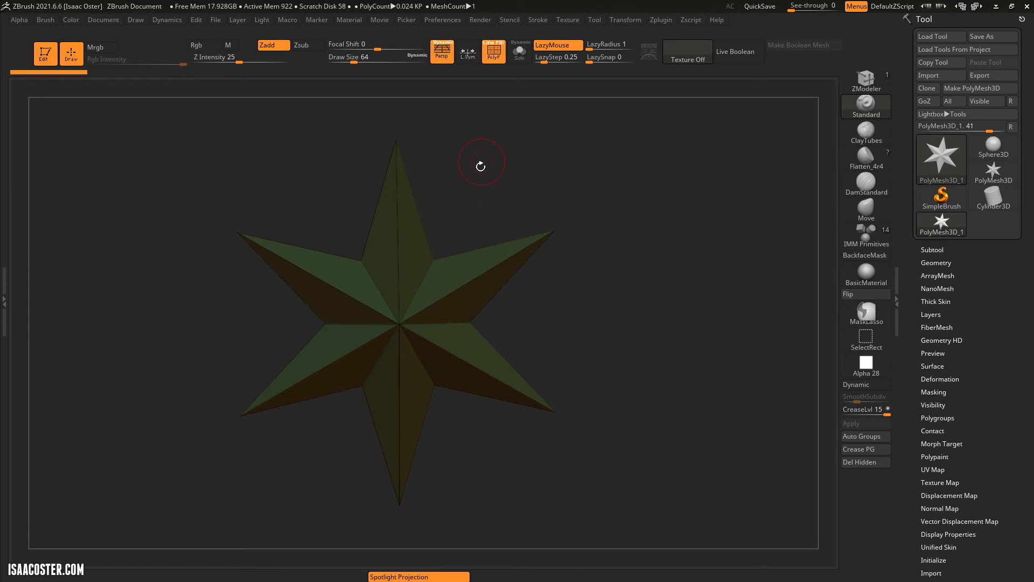
key("shift+f")
left_click_drag(476, 141, 517, 124)
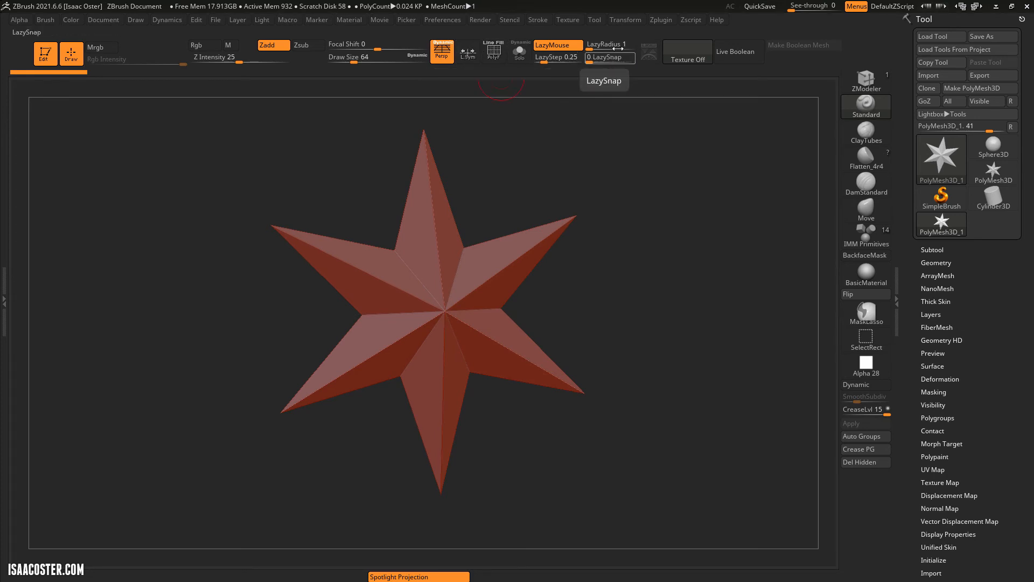
left_click_drag(669, 173, 649, 315)
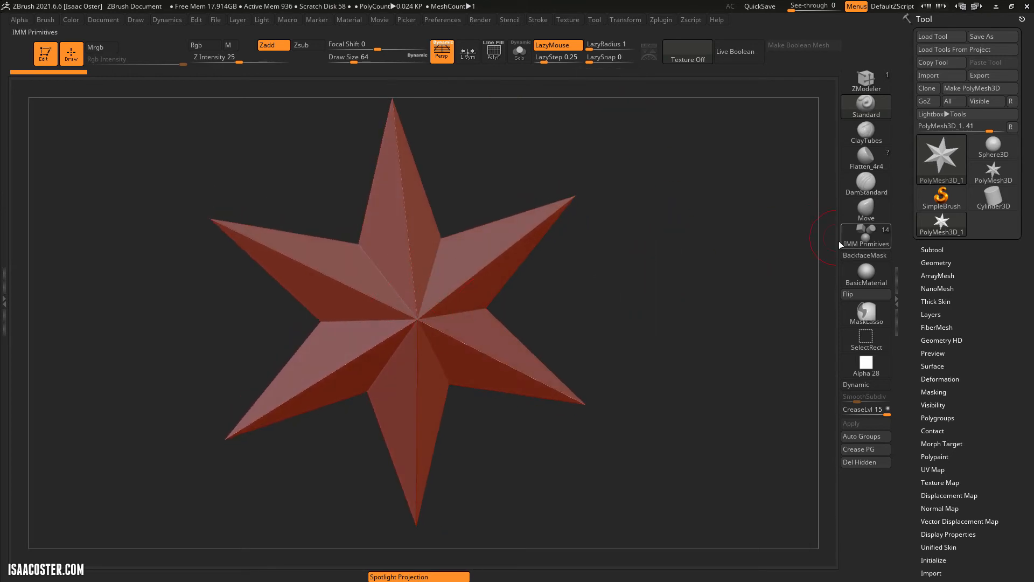
Step: Look through the star tool's subpalettes and expand its Initialize settings
scroll(970, 323, "down", 5)
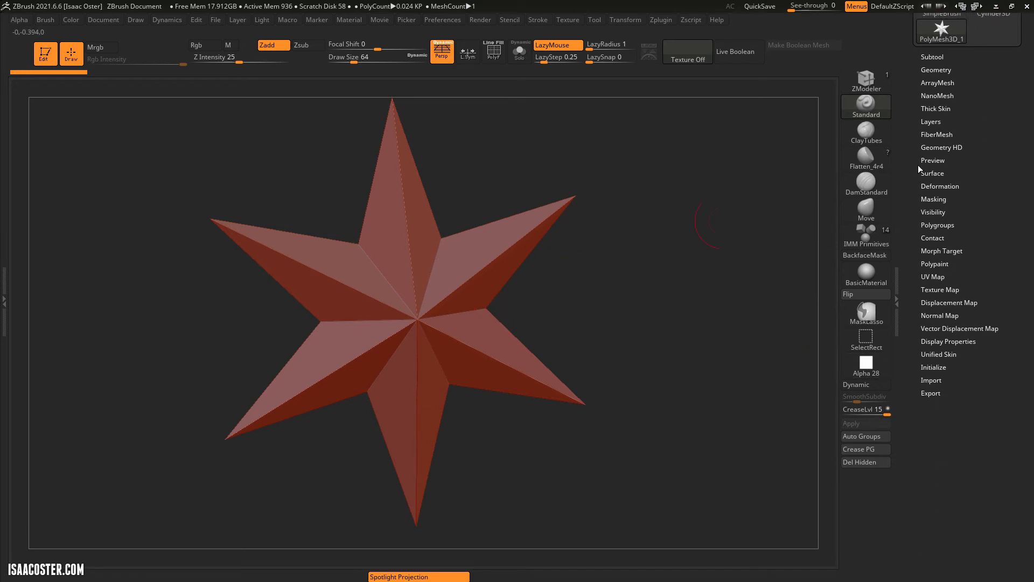
scroll(992, 102, "up", 5)
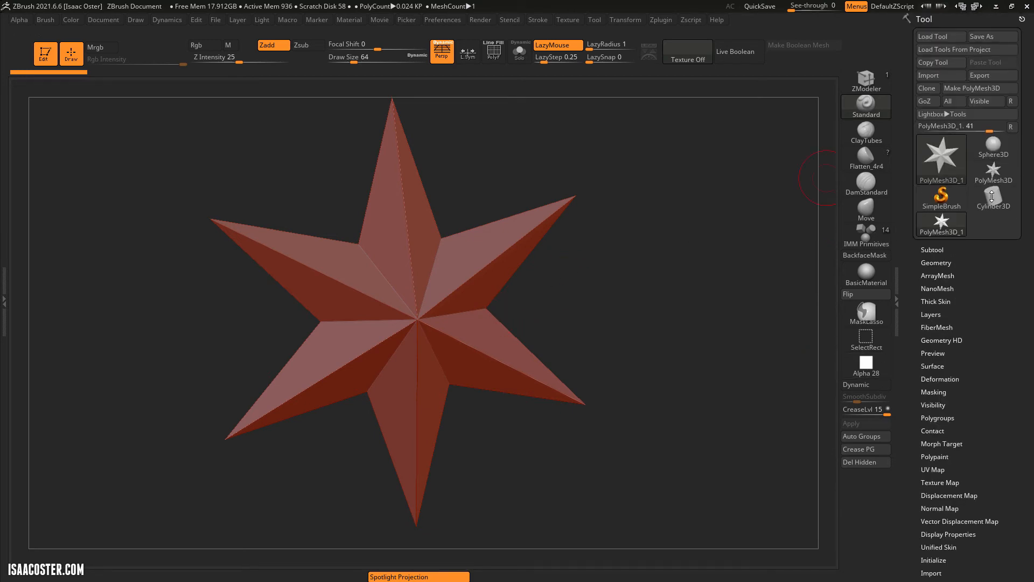
left_click(945, 151)
left_click_drag(974, 294, 970, 264)
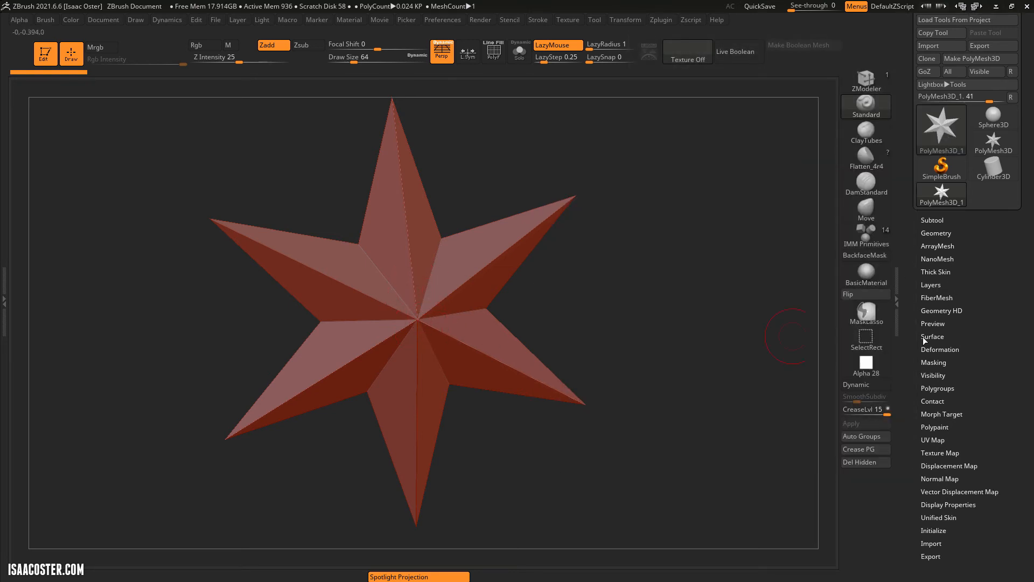
scroll(984, 300, "down", 5)
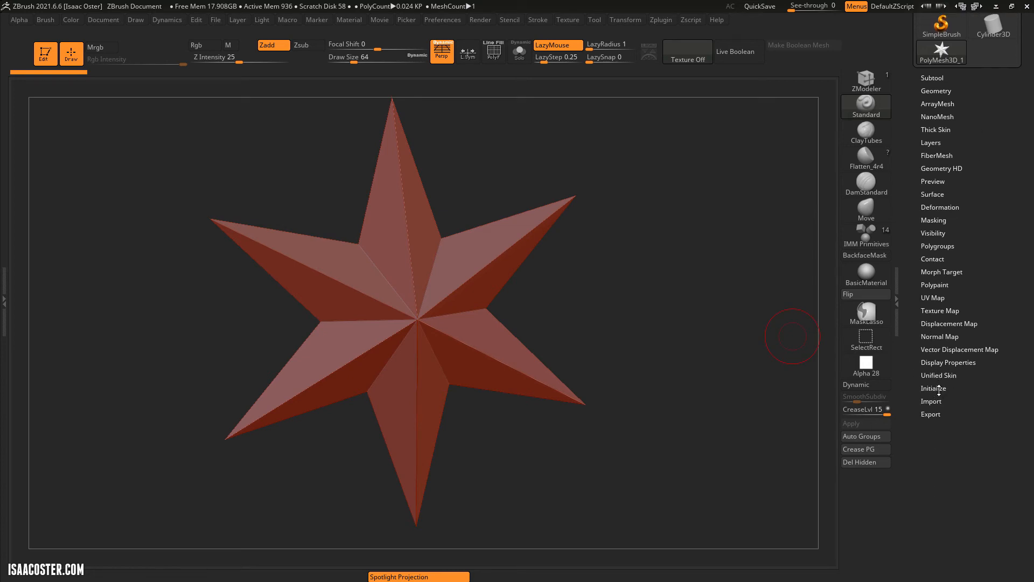
left_click(940, 388)
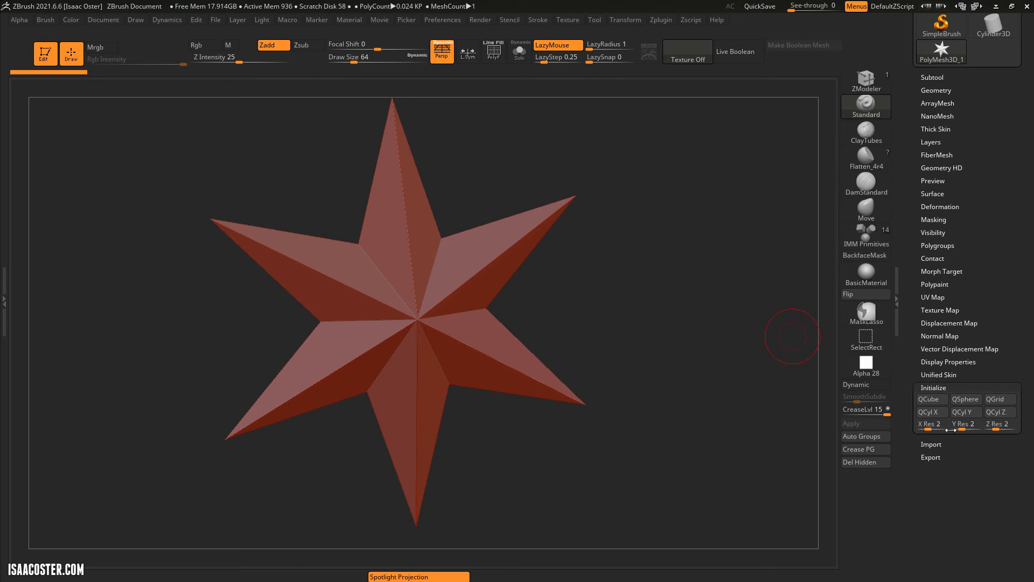
scroll(992, 202, "up", 6)
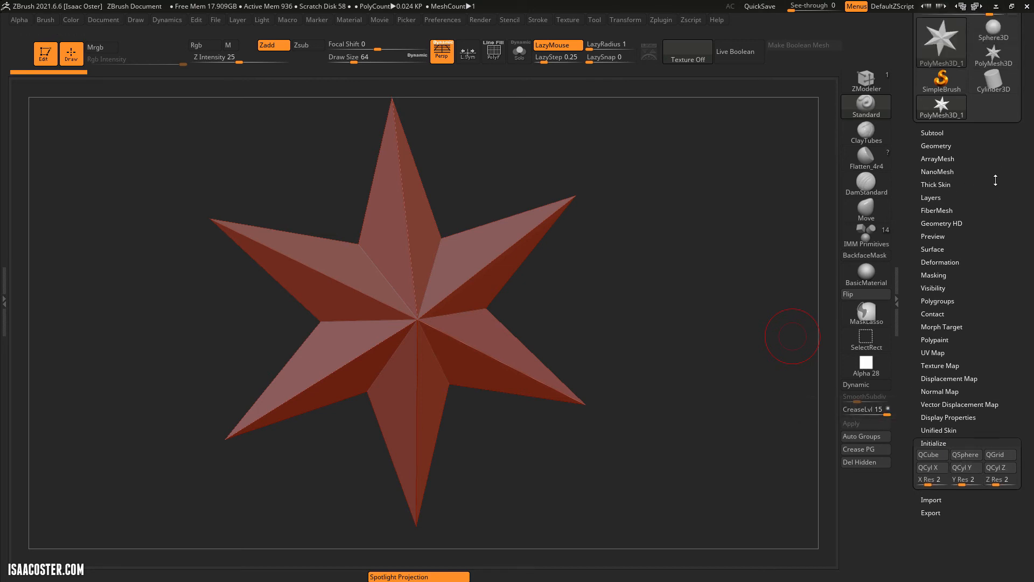
Step: Switch the active tool to the Sphere3D primitive and show its PolyFrame in a zoomed-out view
left_click(939, 146)
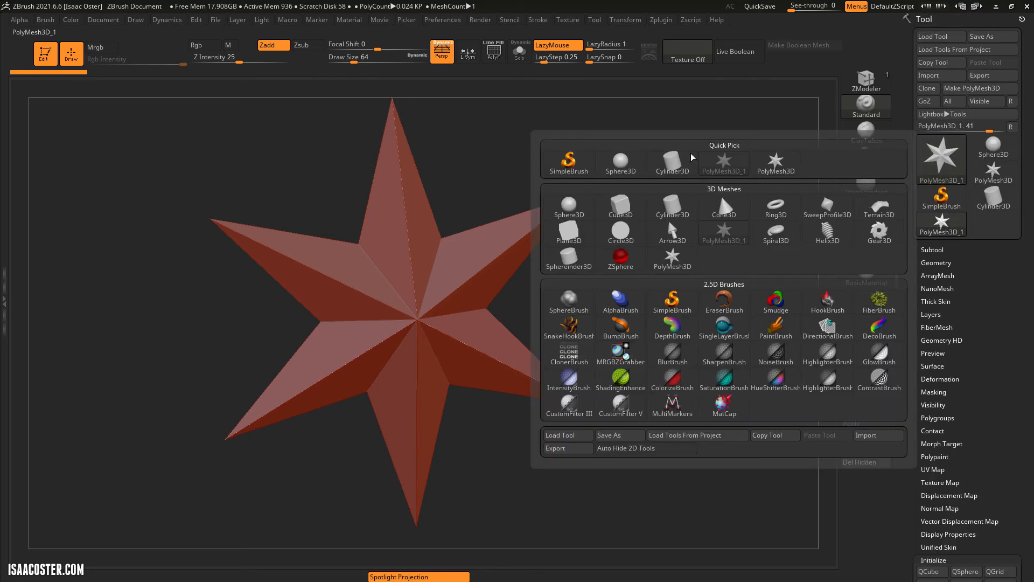
left_click(567, 204)
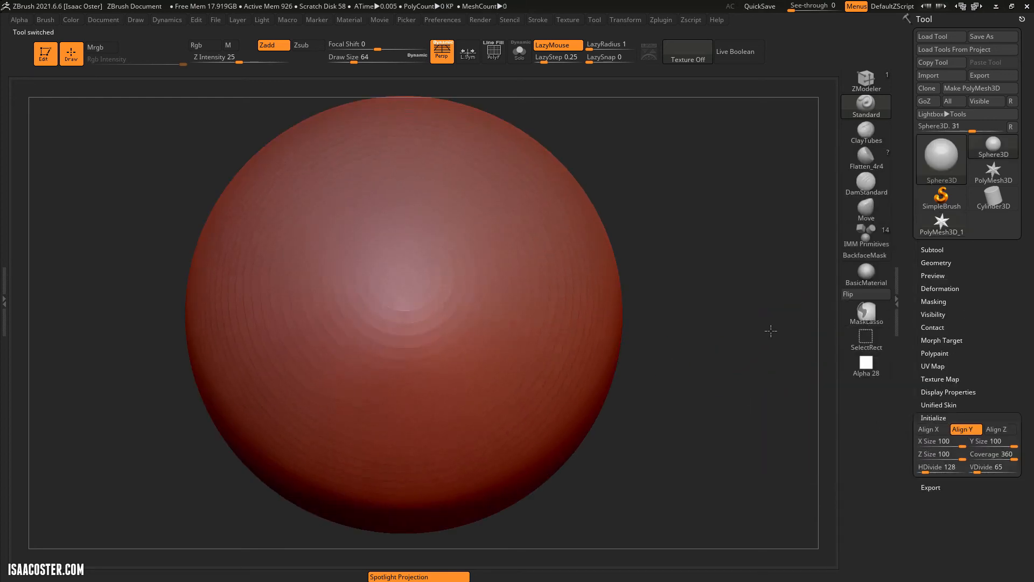
left_click_drag(771, 330, 759, 318)
key("shift+f")
left_click_drag(667, 360, 589, 139, "alt")
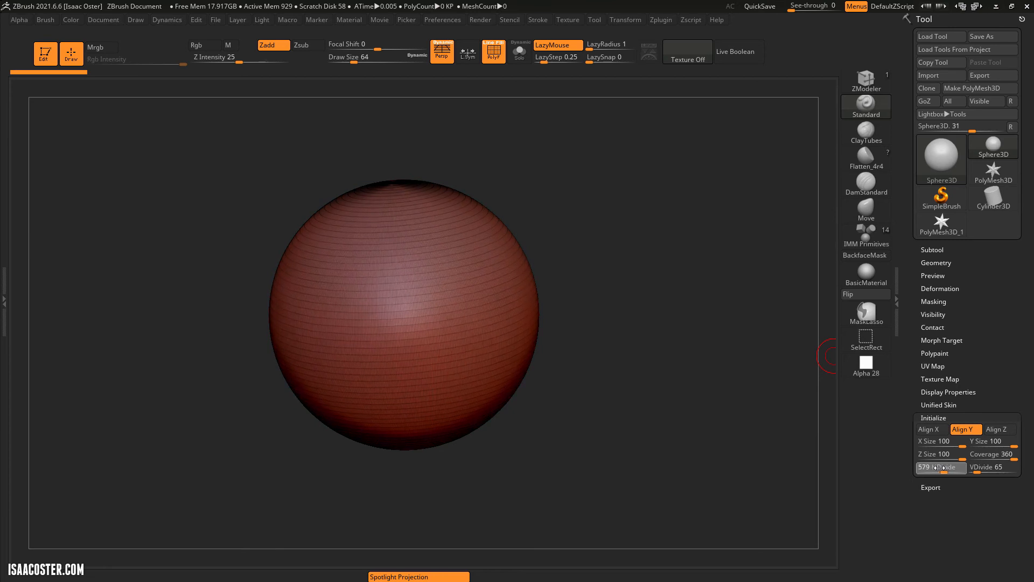
Step: Set the sphere's HDivide to 16 and VDivide to 10, and inspect its coarser polygons from several angles
left_click_drag(922, 468, 973, 471)
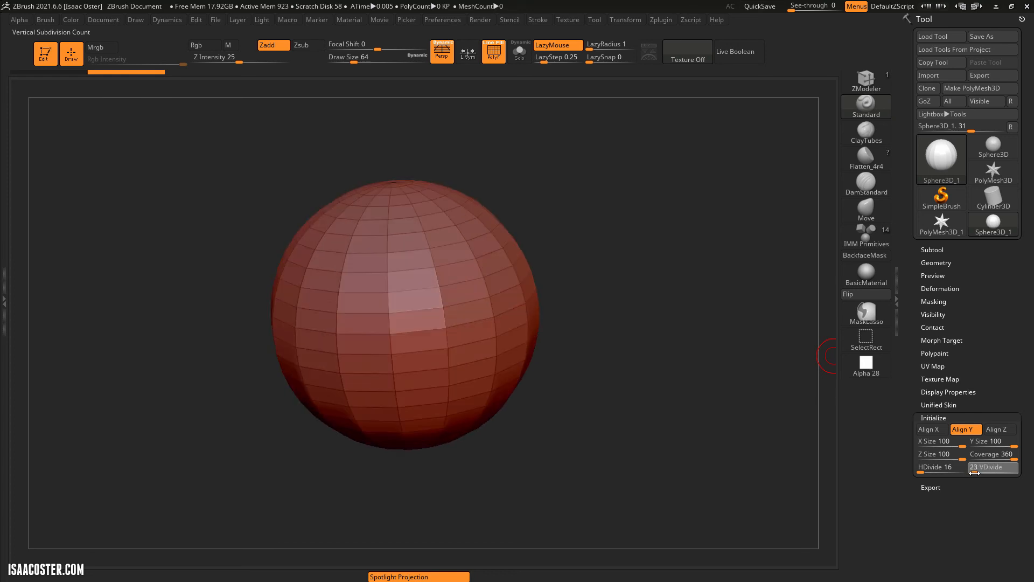
left_click_drag(708, 415, 680, 362)
key("f")
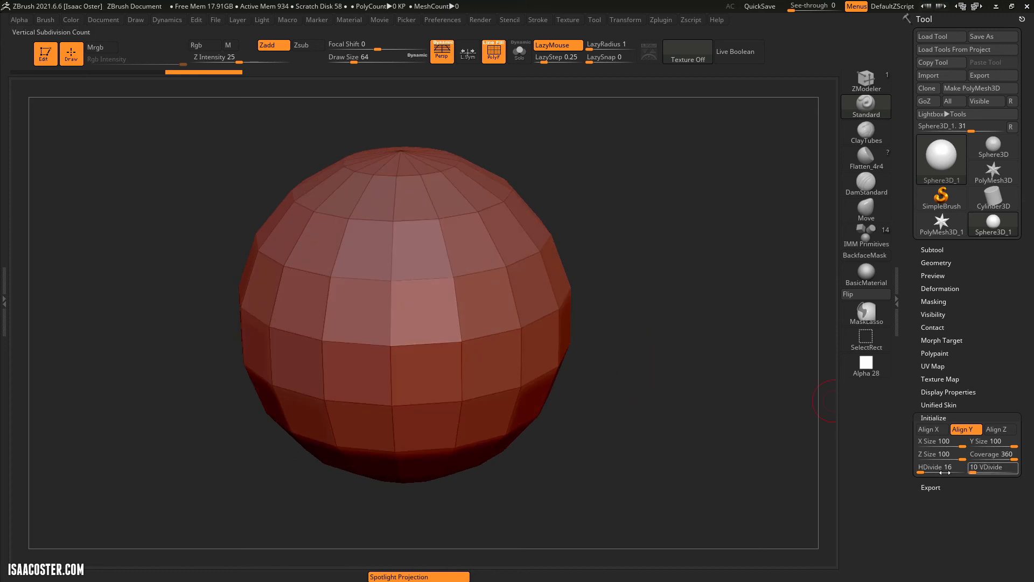
left_click_drag(659, 320, 467, 235)
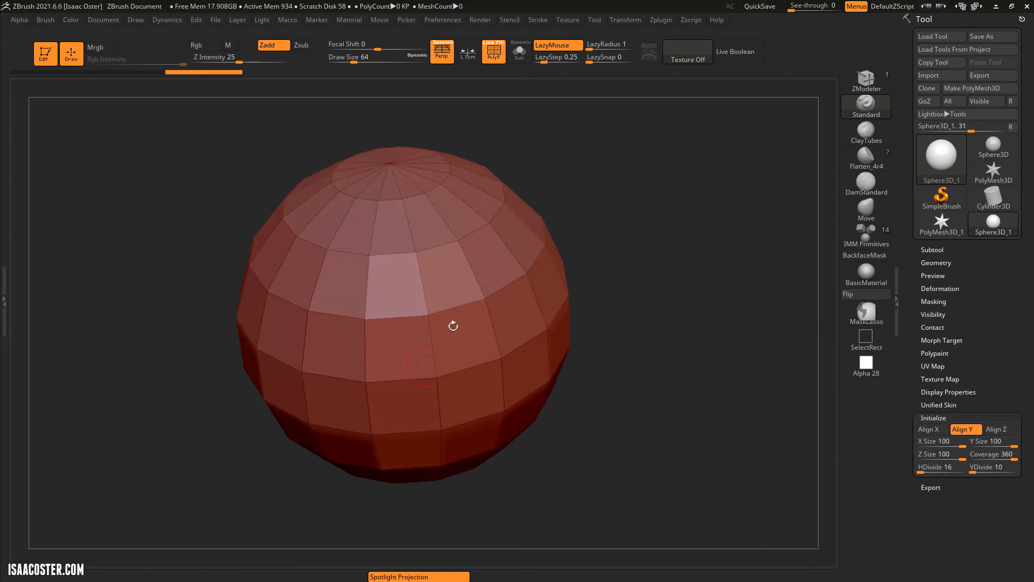
left_click_drag(682, 297, 695, 336)
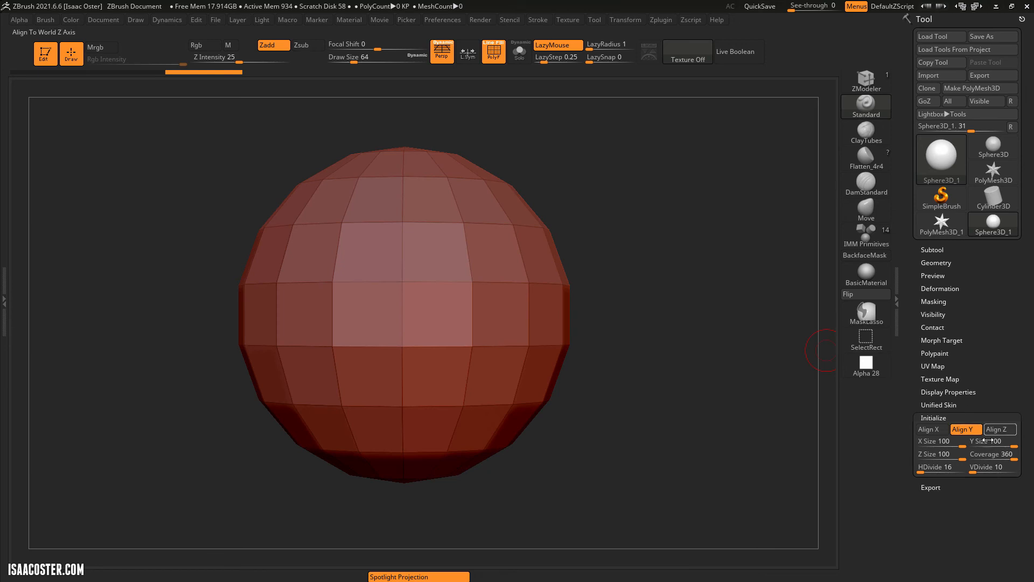
Step: Try squashing the sphere with an X Size of 63 and a Y Size of 95
left_click_drag(987, 441, 1015, 442)
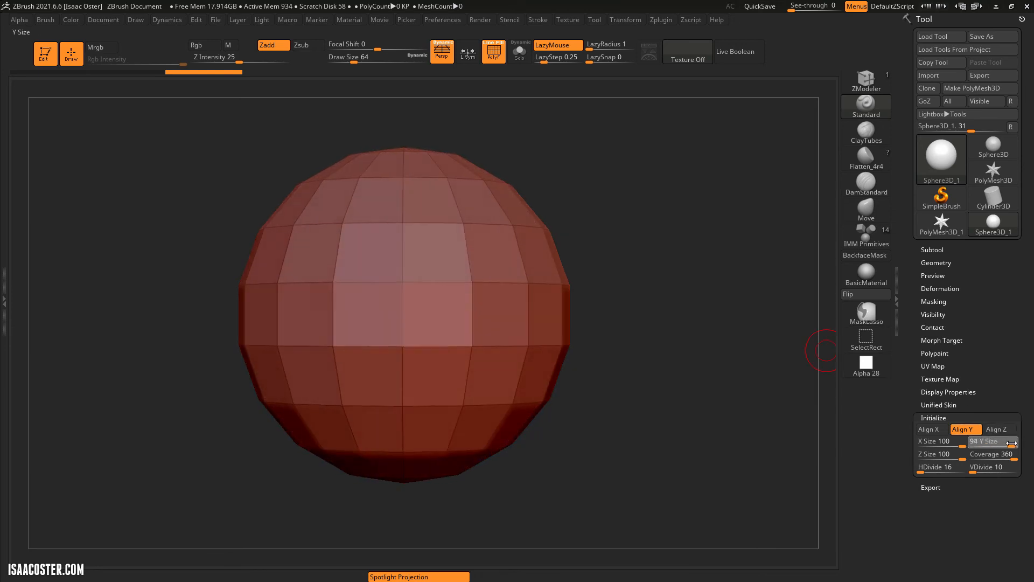
left_click_drag(940, 437, 924, 442)
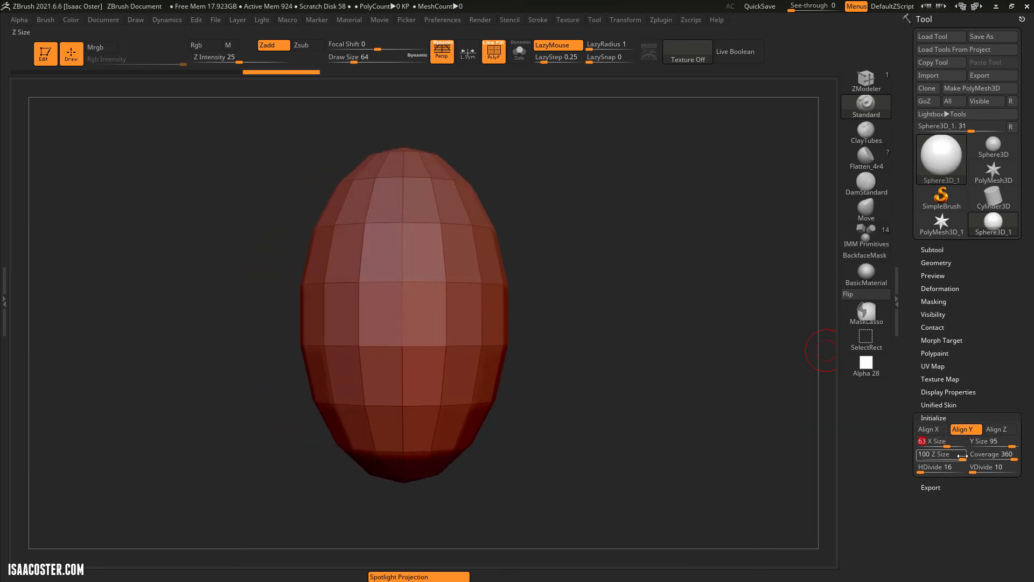
key("ctrl+z")
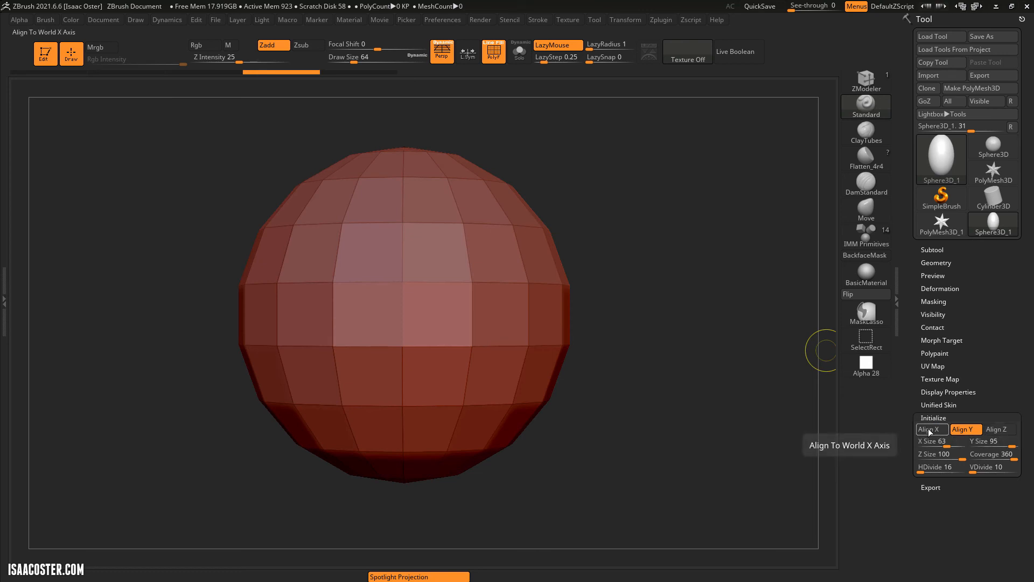
Step: Try the sphere's X-axis alignment from a rotated view, and restore Align Y with X Size and Y Size at 100
left_click(930, 429)
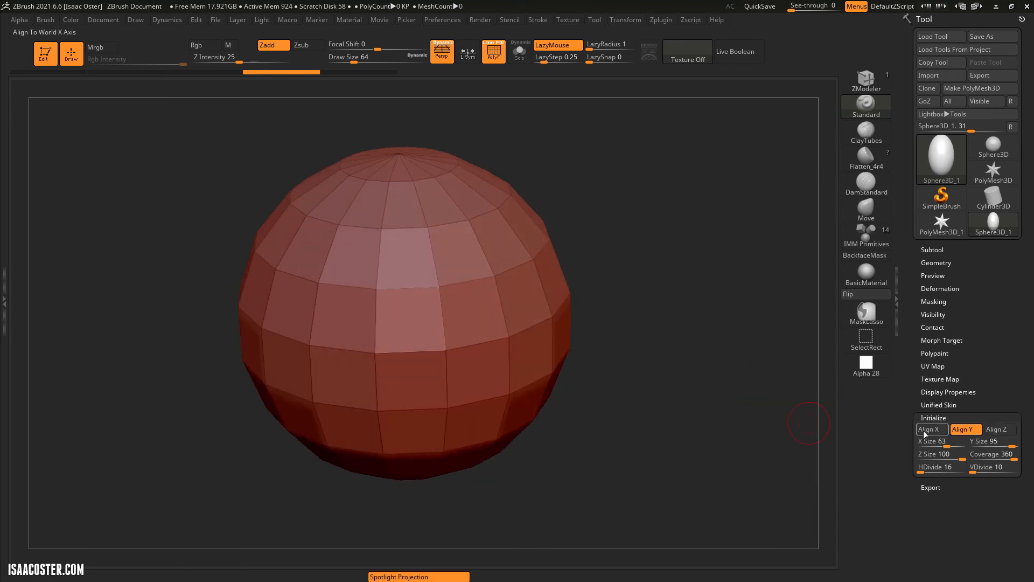
left_click_drag(720, 390, 797, 408)
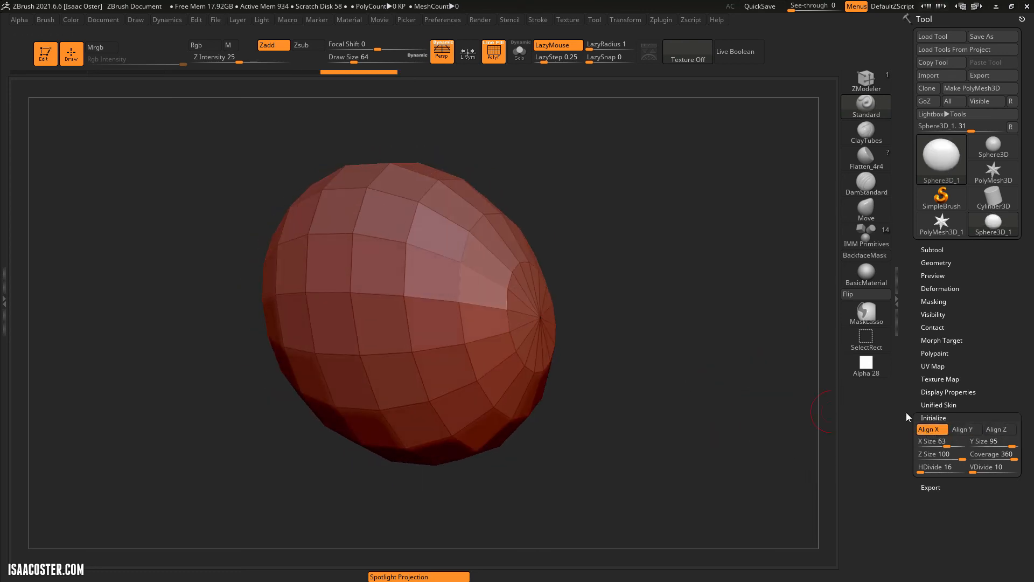
left_click(963, 430)
left_click_drag(946, 442, 1022, 442)
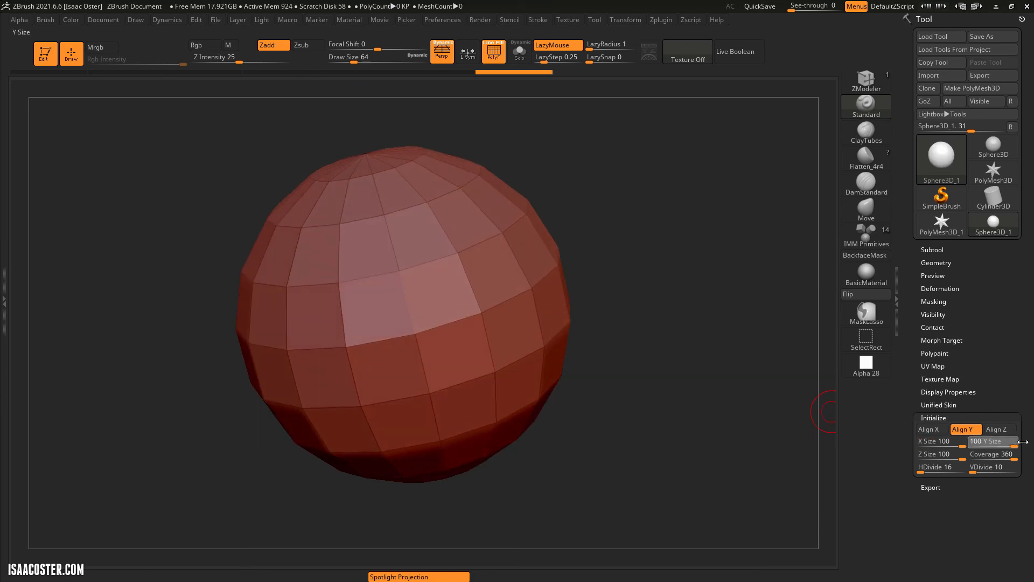
Step: Switch the active tool to Gear3D and initialize it with Width 45, OuterS 45 and OuterRC 14
left_click(950, 155)
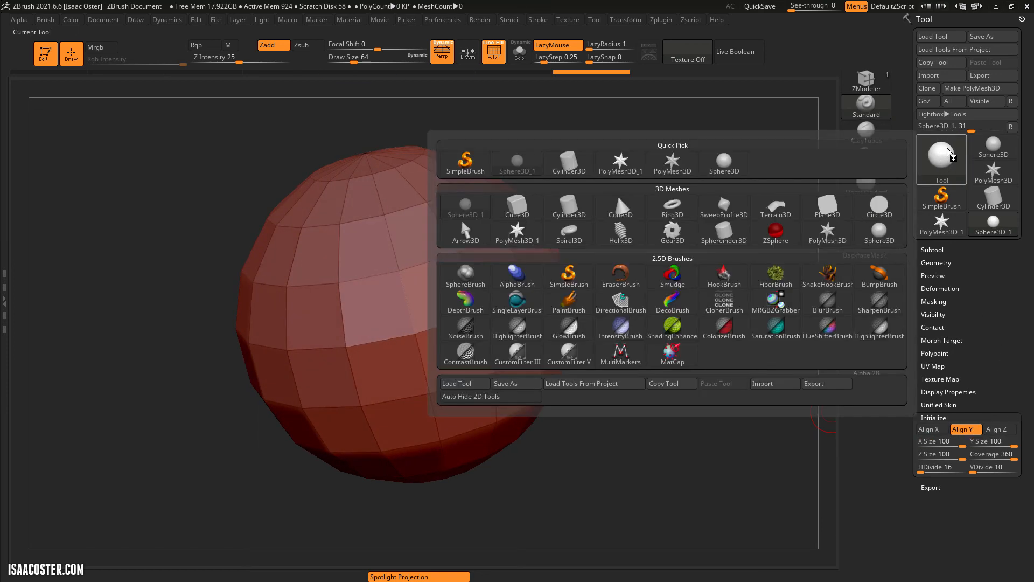
left_click(672, 232)
scroll(938, 325, "down", 5)
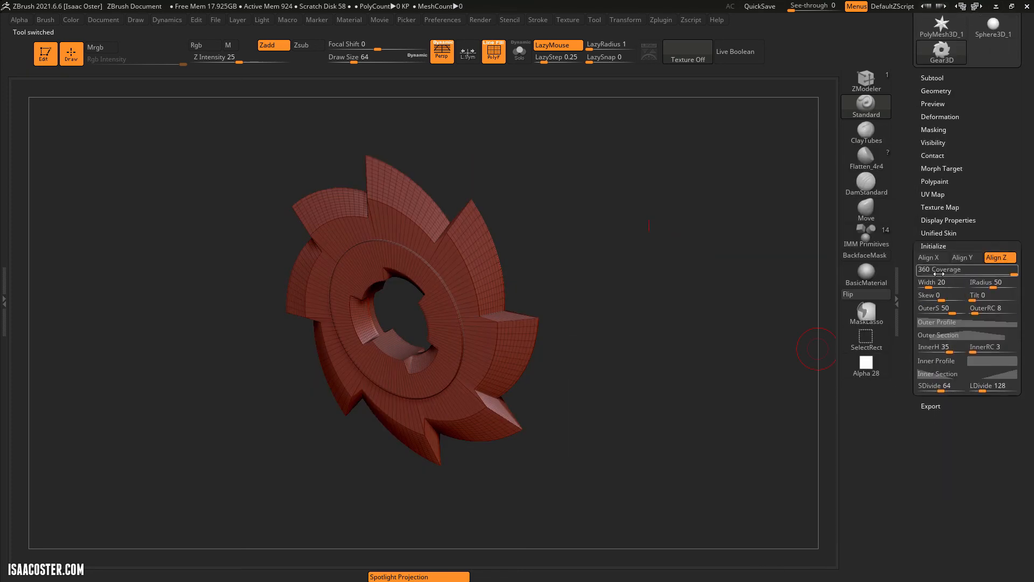
left_click_drag(943, 308, 939, 287)
left_click_drag(733, 346, 697, 322)
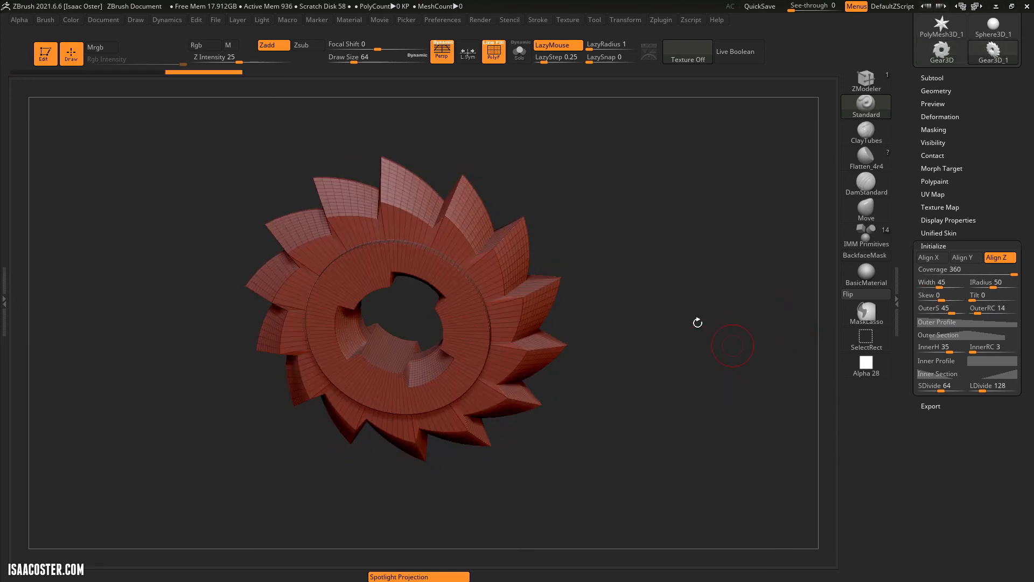
Step: Switch the active tool to the unmodified Sphere3D primitive and restore the tool list to its default compact configuration
scroll(962, 167, "up", 3)
left_click(942, 71)
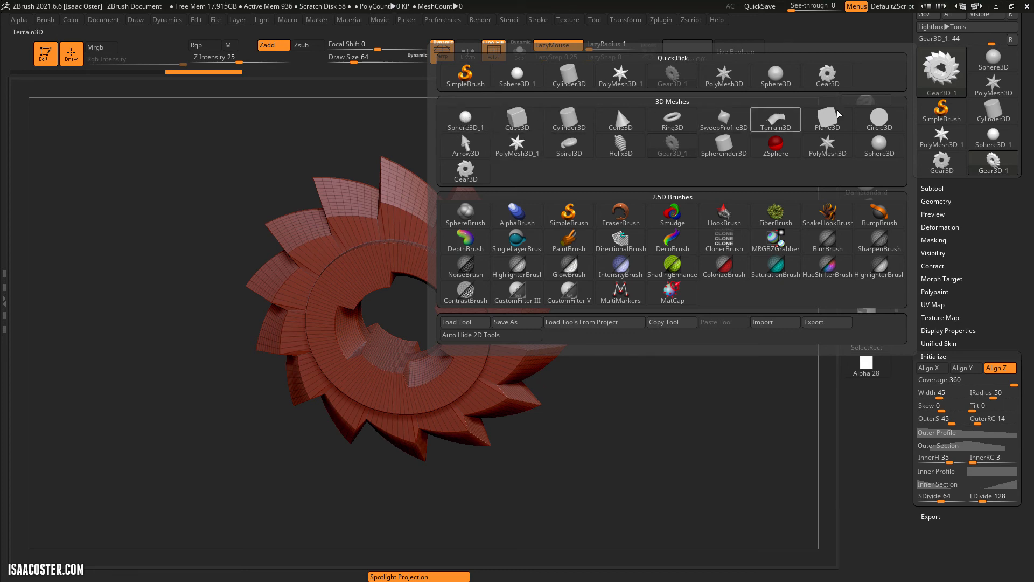
left_click(886, 150)
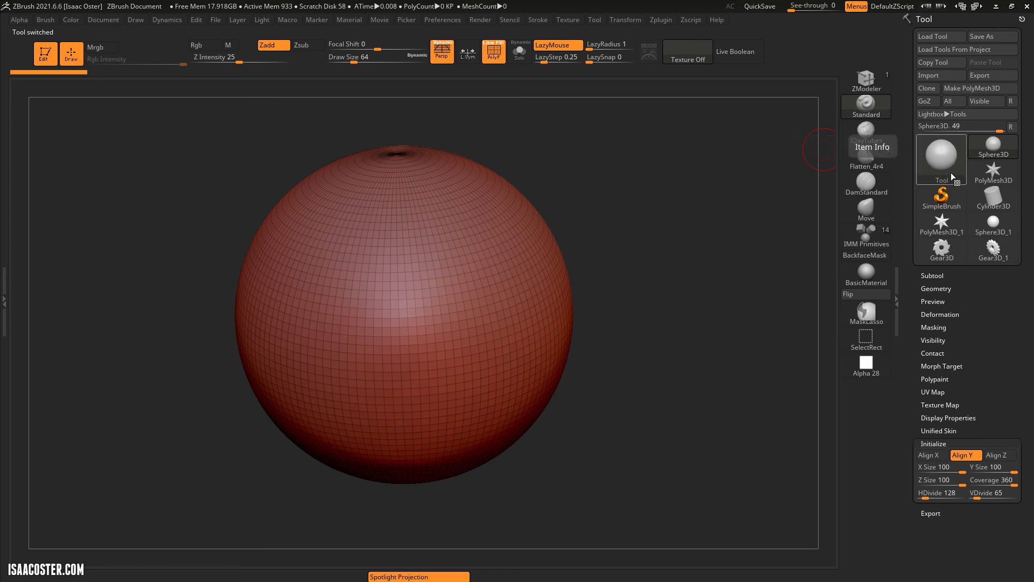
mouse_move(954, 172)
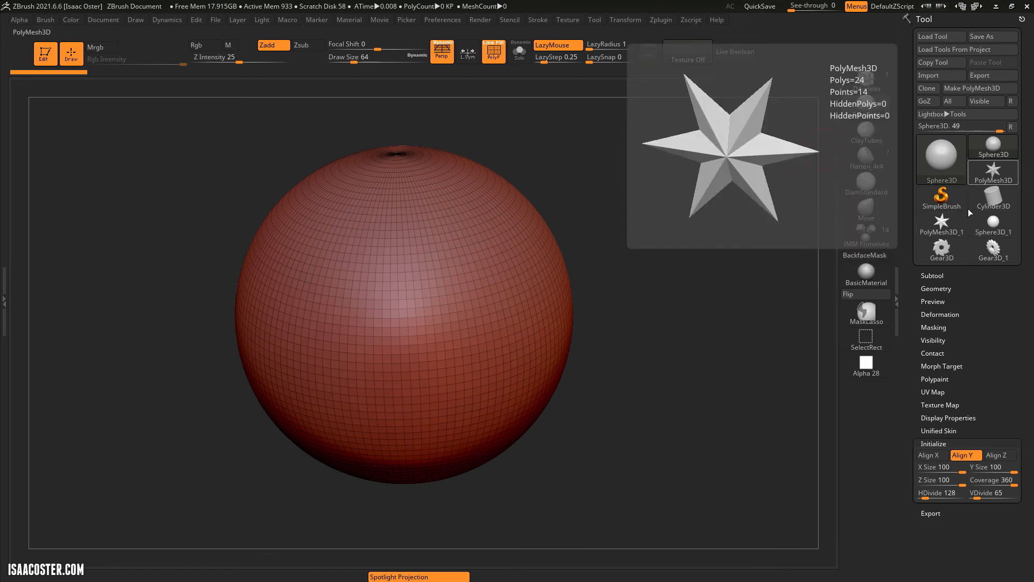
mouse_move(993, 178)
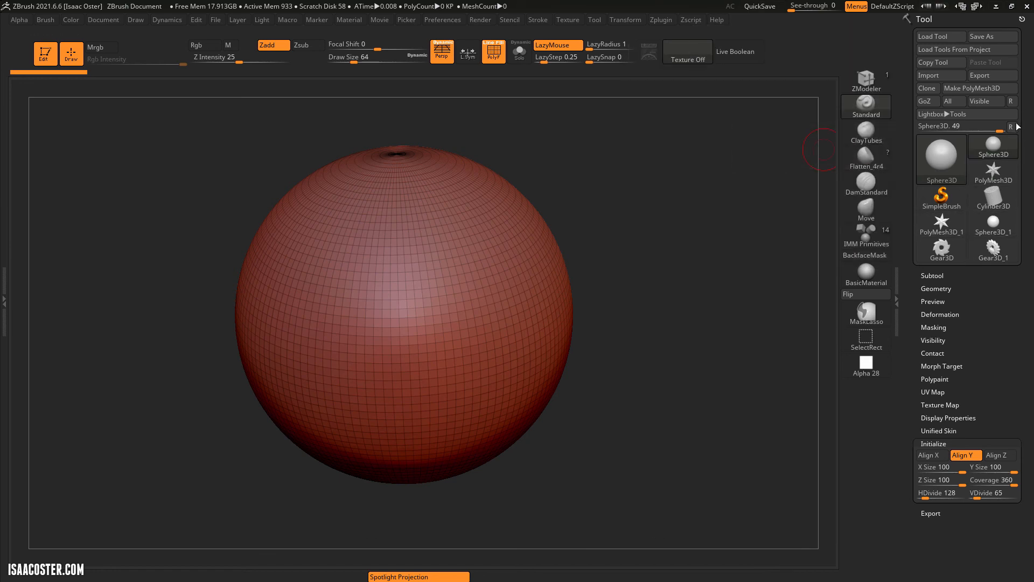
left_click(1010, 126)
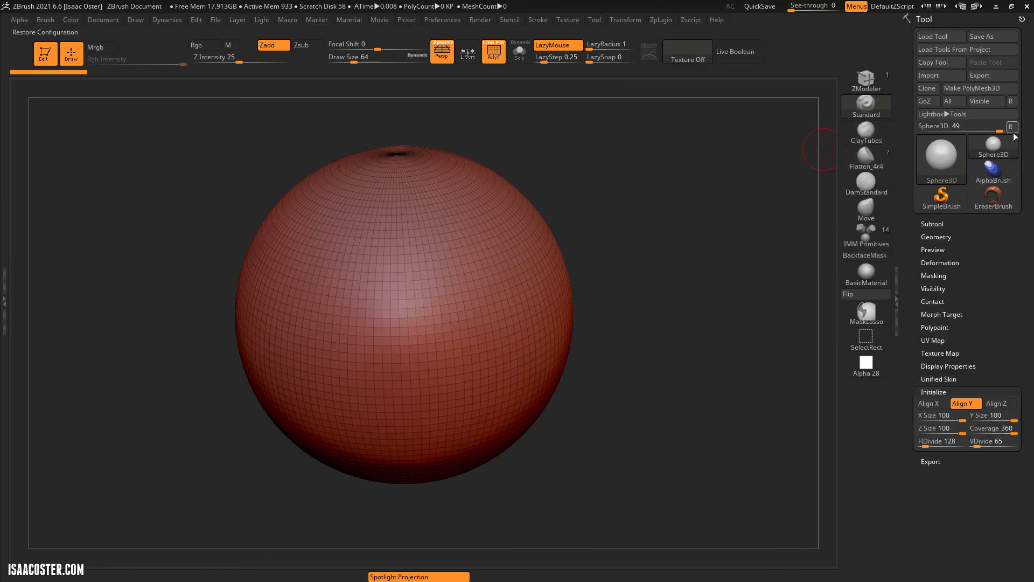
Step: Convert the Sphere3D primitive into a PolyMesh3D and inspect its polygons from several angles
left_click(973, 88)
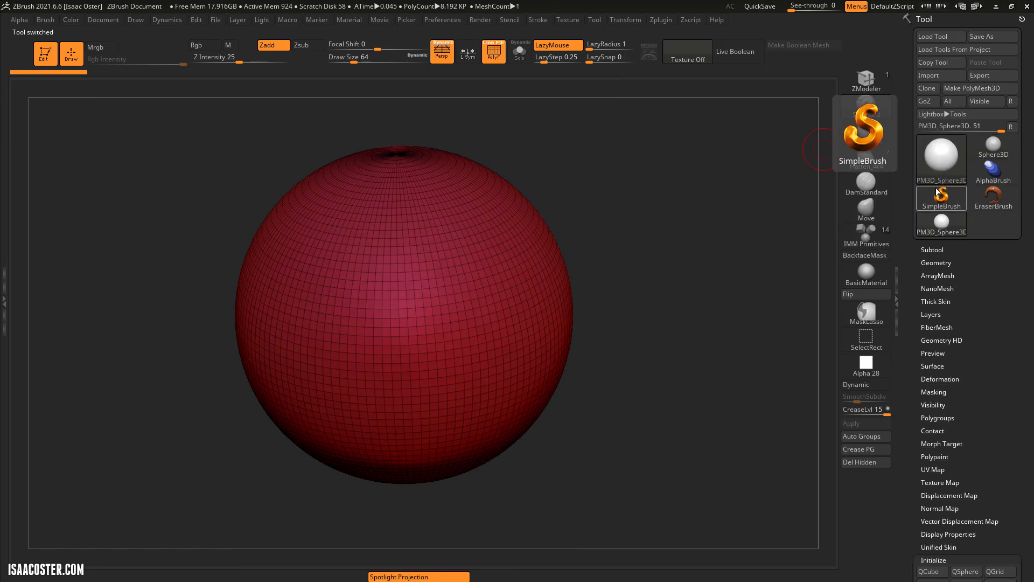
left_click_drag(668, 231, 658, 362)
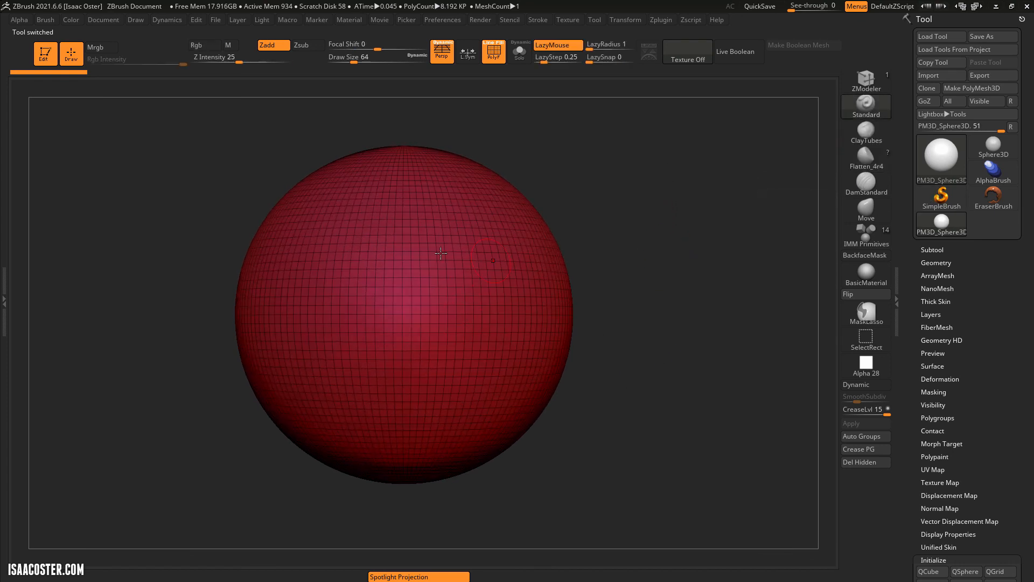
left_click_drag(700, 303, 674, 352)
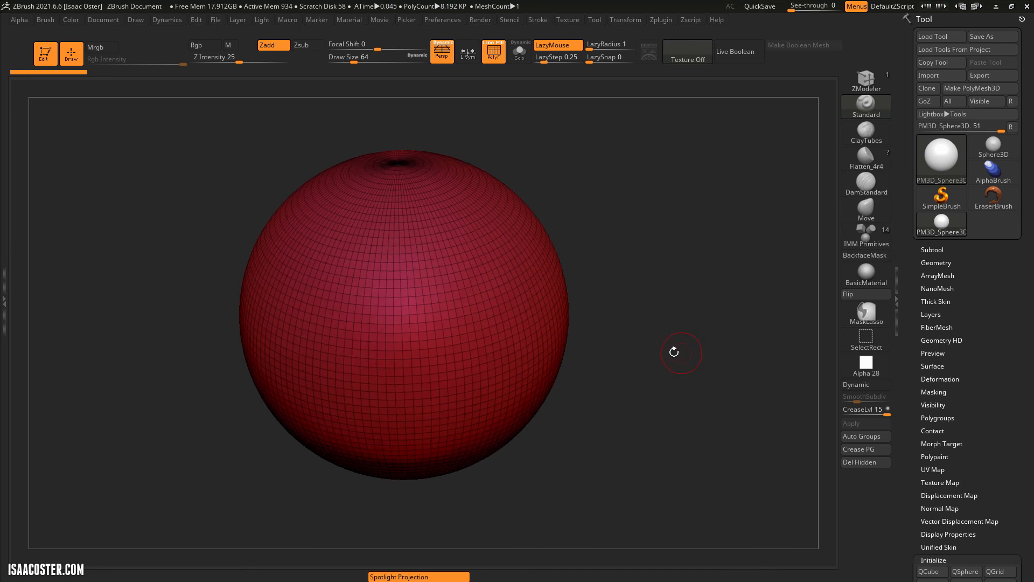
Step: Look through the polymesh sphere's subpalettes, collapsing Initialize and expanding Geometry to examine its options
left_click_drag(976, 336, 975, 115)
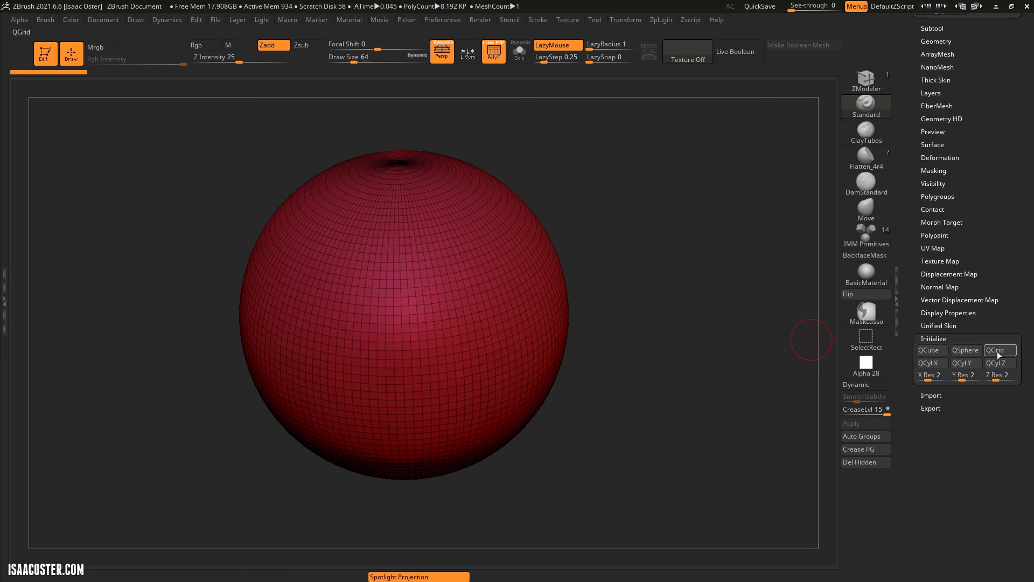
left_click(934, 338)
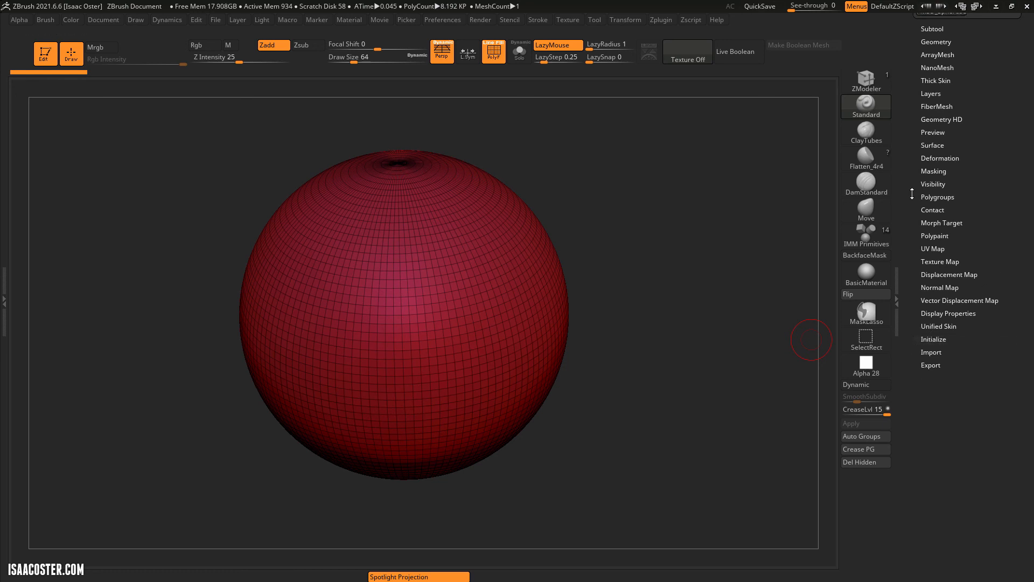
left_click_drag(979, 181, 985, 227)
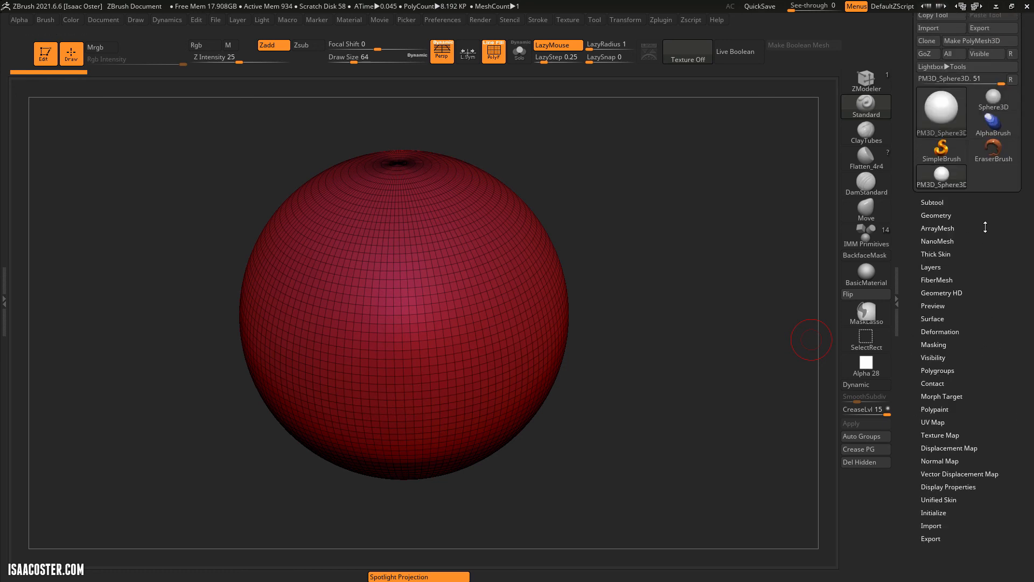
left_click(936, 214)
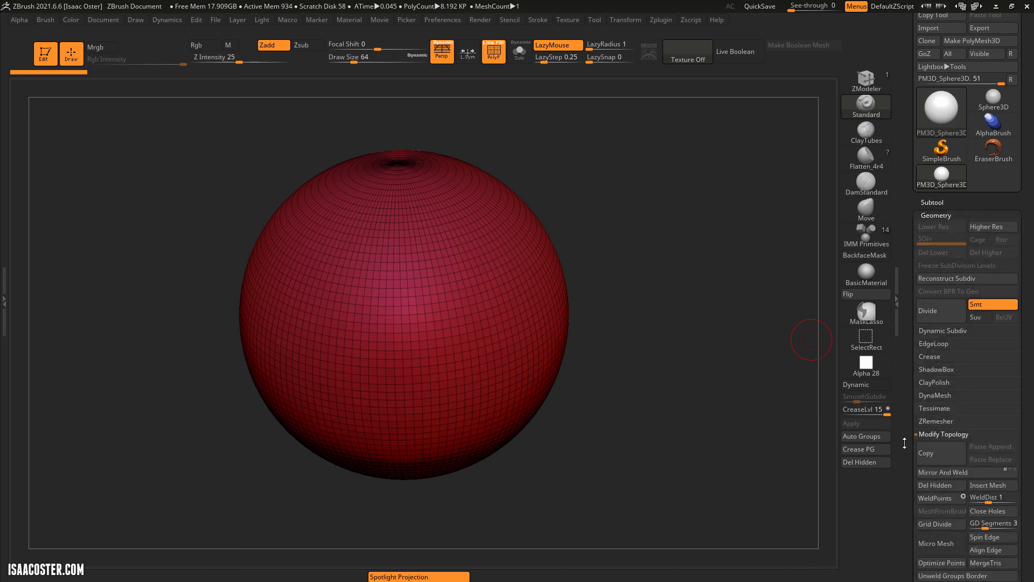
left_click_drag(904, 443, 905, 359)
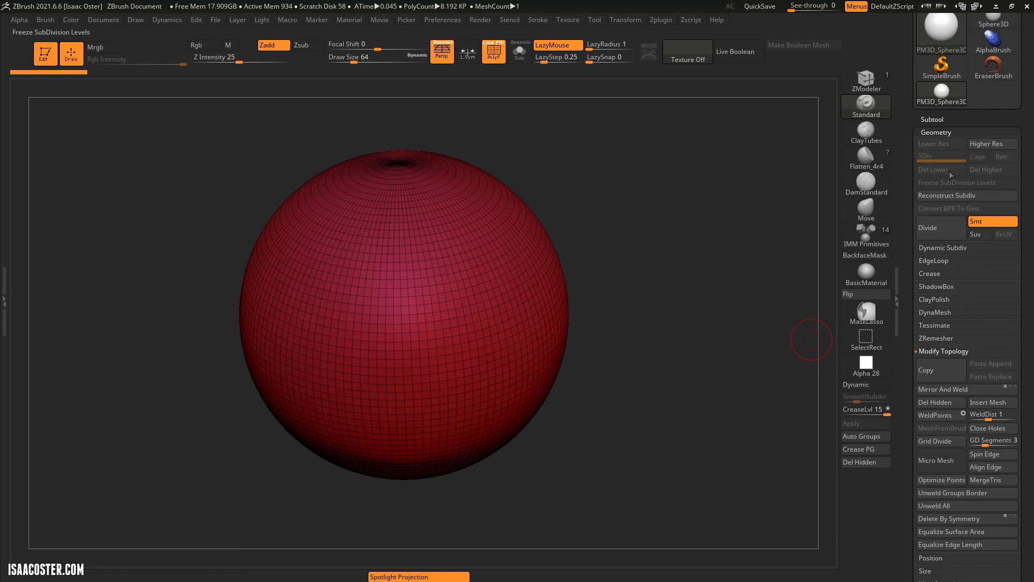
left_click_drag(948, 172, 948, 147)
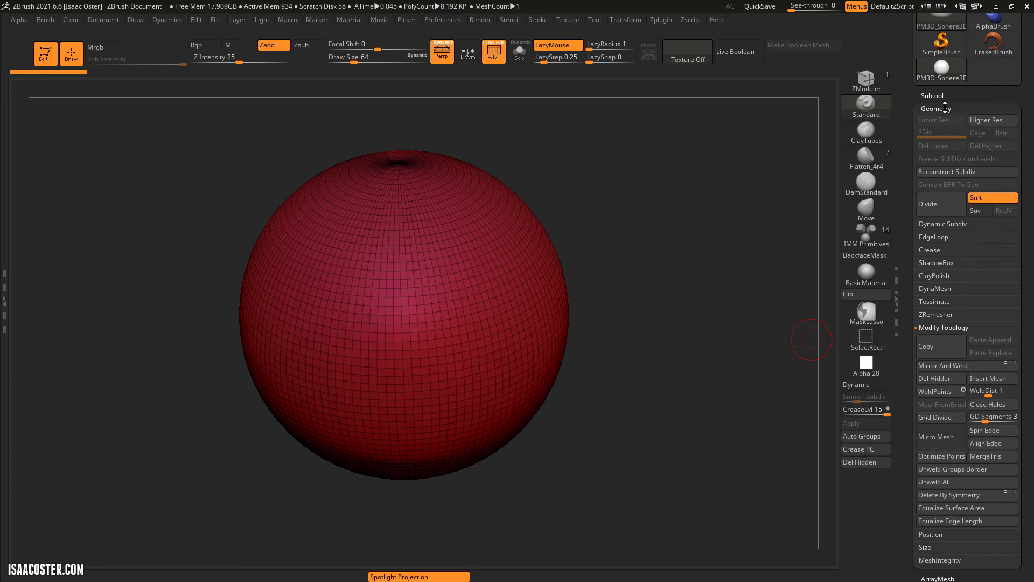
left_click_drag(901, 109, 901, 263)
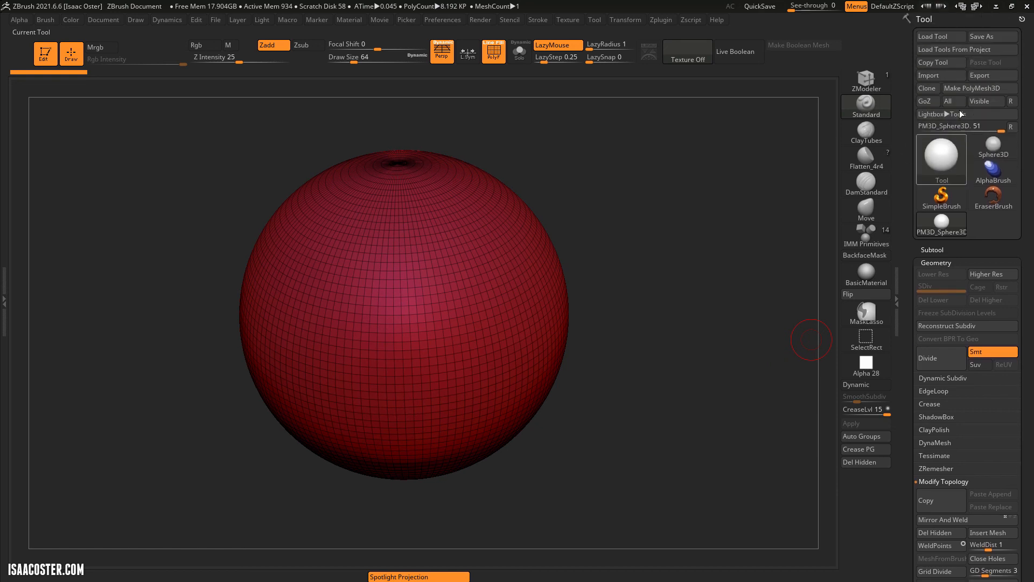
Step: Compare the Sphere3D primitive's Geometry and Initialize options with the Geometry options of PM3D_Sphere3D, ending on the polymesh tool
left_click(1003, 151)
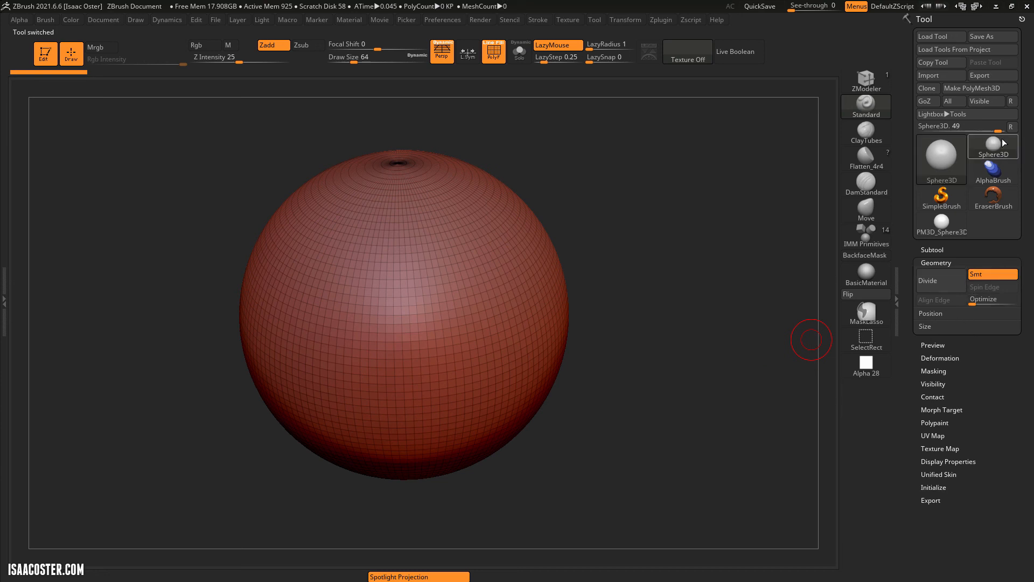
mouse_move(998, 151)
left_click(936, 487)
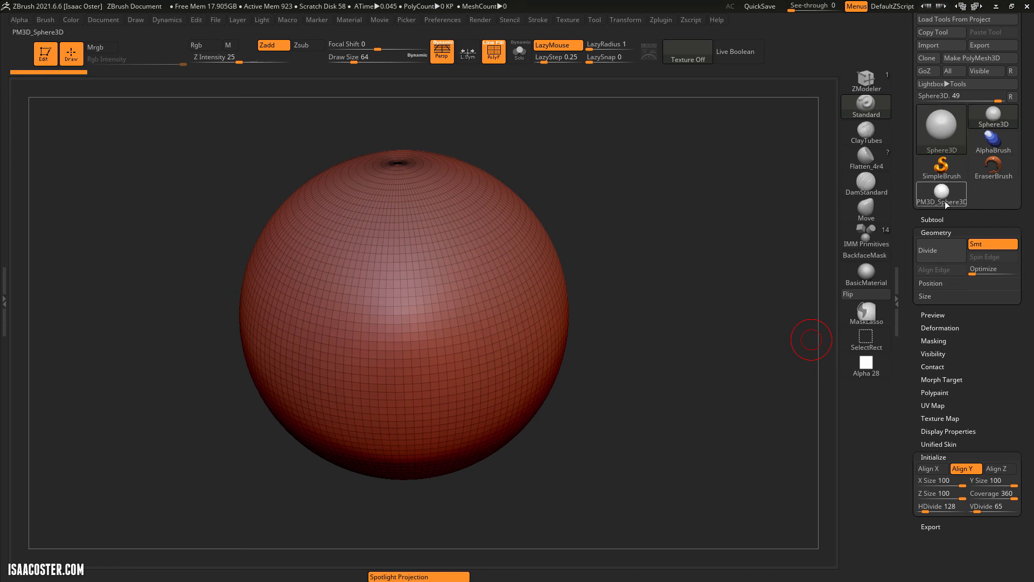
left_click(940, 193)
scroll(958, 266, "down", 5)
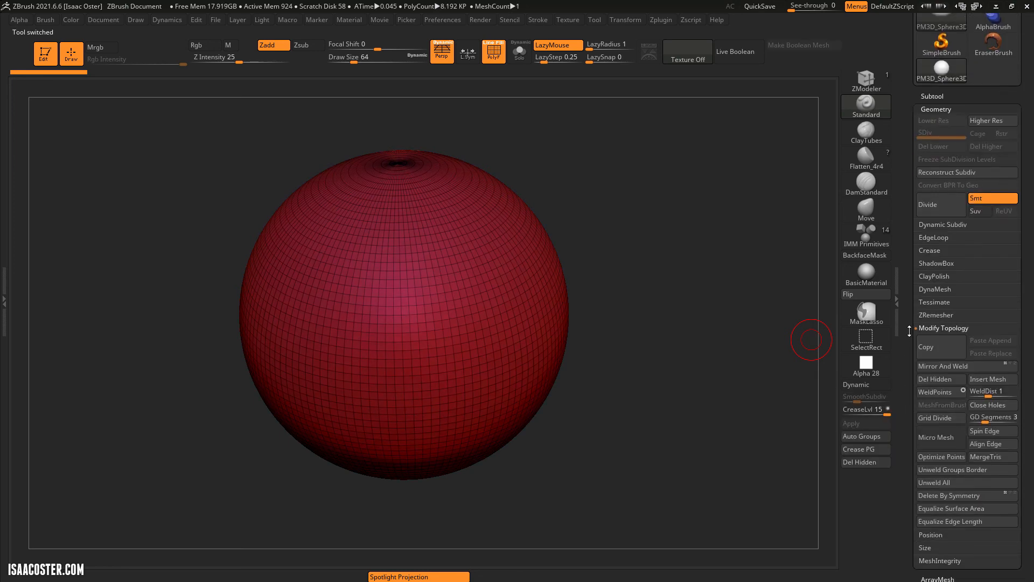
scroll(960, 188, "up", 2)
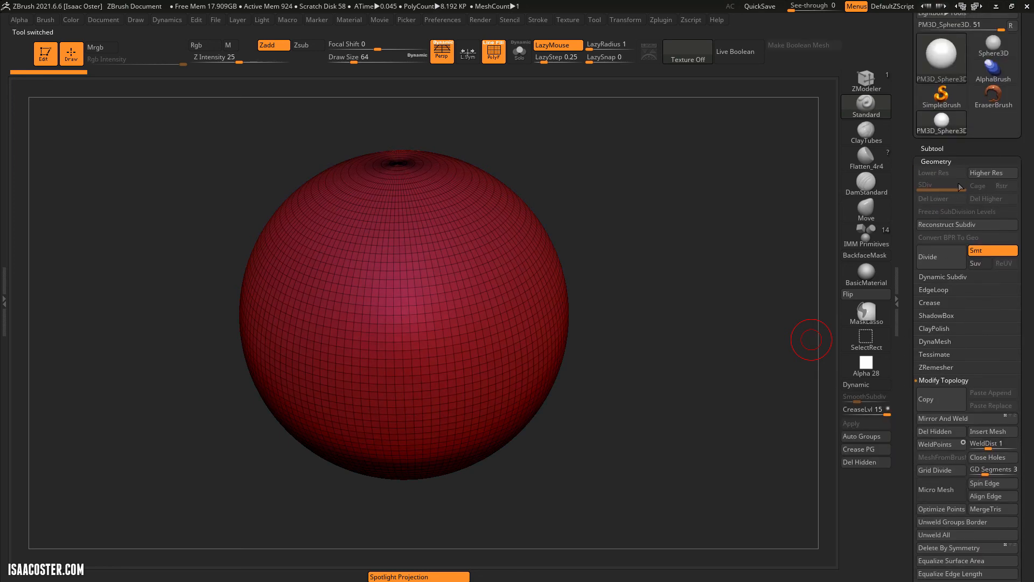
scroll(901, 354, "up", 5)
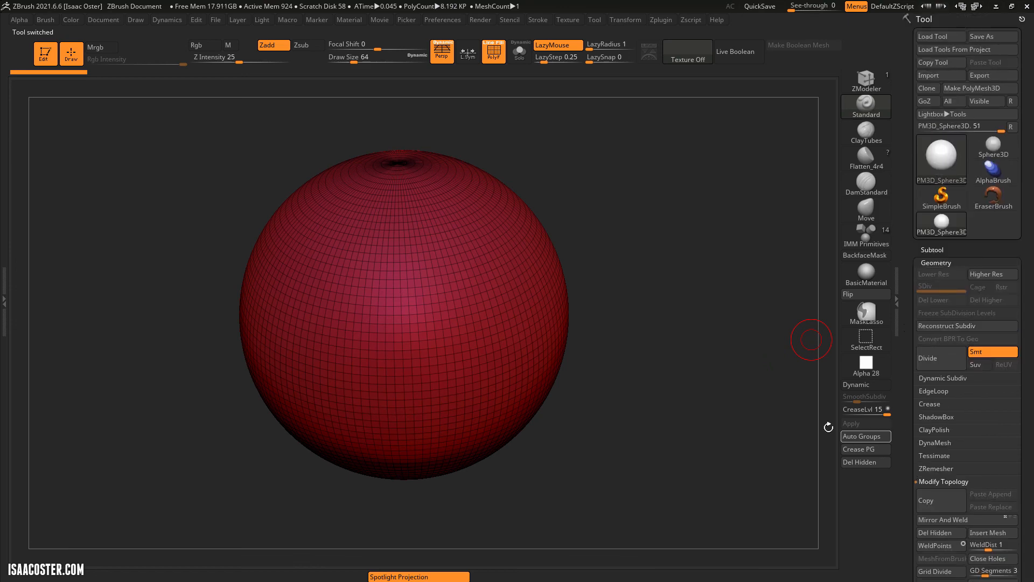